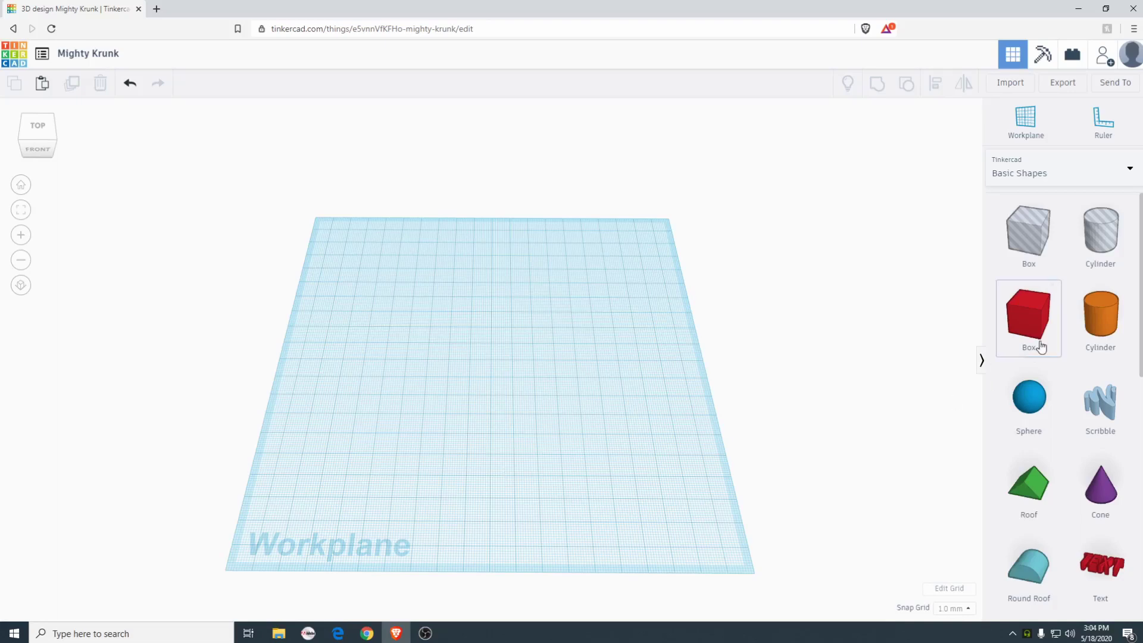
Step: Place a solid red box on the workplane and enlarge it into a wide, flat slab
left_click_drag(1038, 347, 649, 483)
right_click_drag(649, 483, 622, 456)
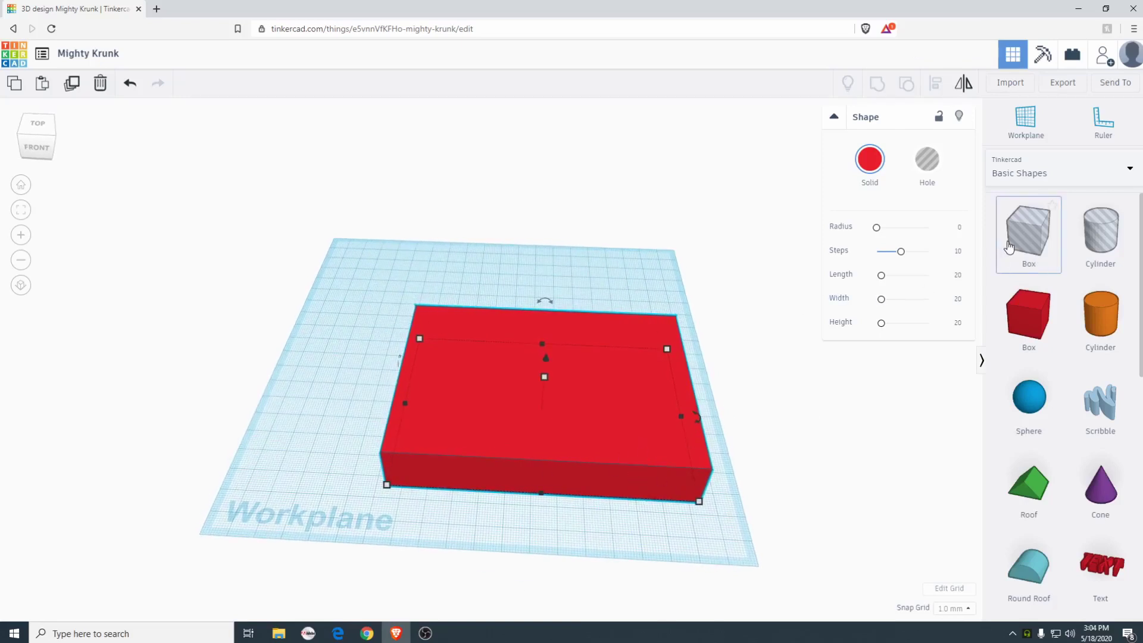
Step: Cover the slab's left part with a hole box about 74 by 107 mm and group both shapes to cut it away
left_click_drag(1009, 247, 394, 339)
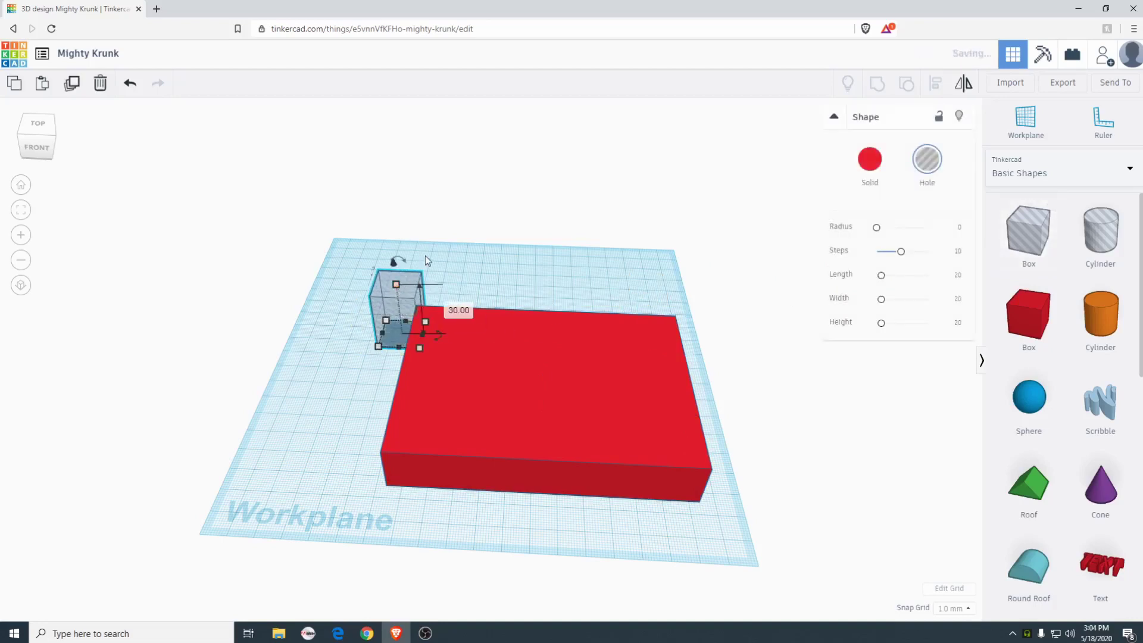
left_click_drag(418, 347, 526, 509)
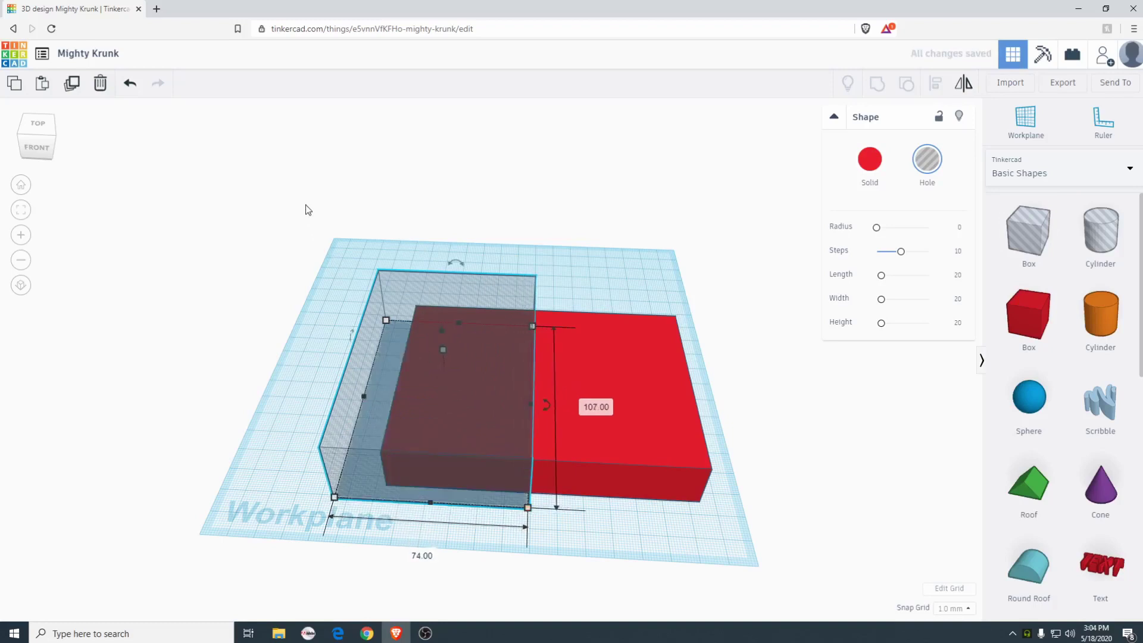
left_click_drag(306, 208, 729, 539)
left_click(875, 88)
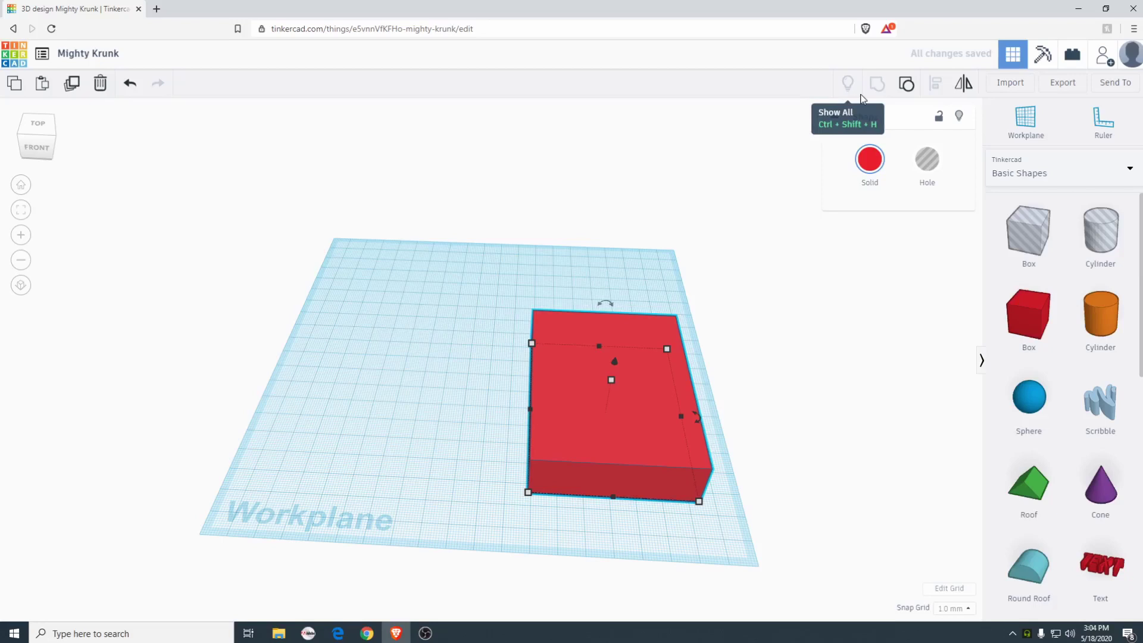
Step: Undo the grouping and delete the hole box, leaving only the red slab
right_click_drag(715, 117, 662, 400)
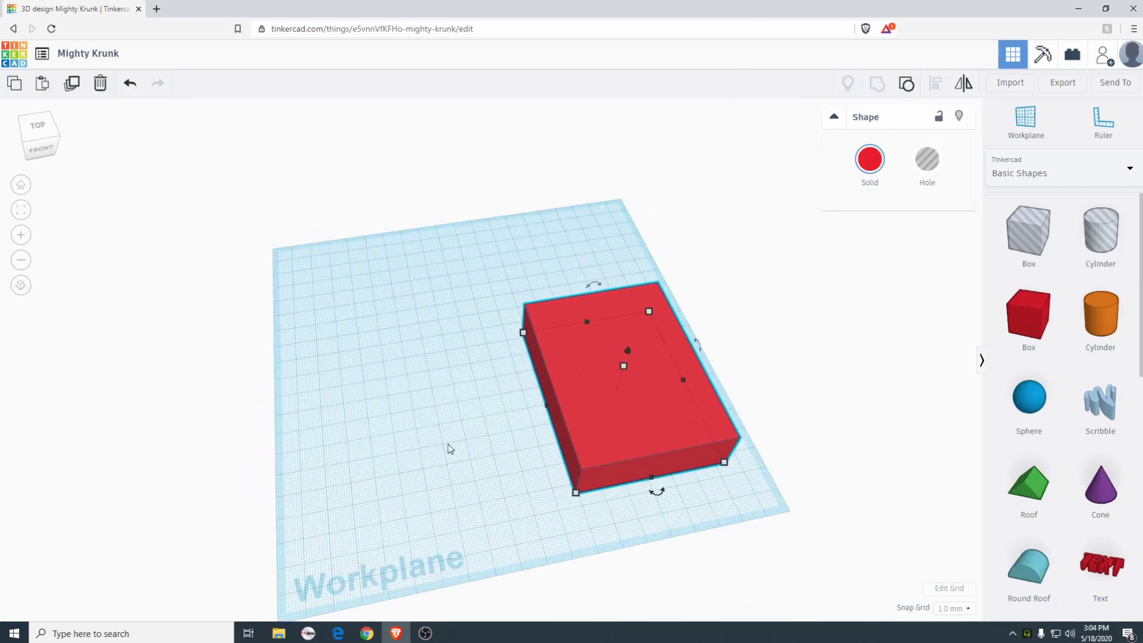
right_click_drag(448, 448, 470, 426)
key("ctrl+z")
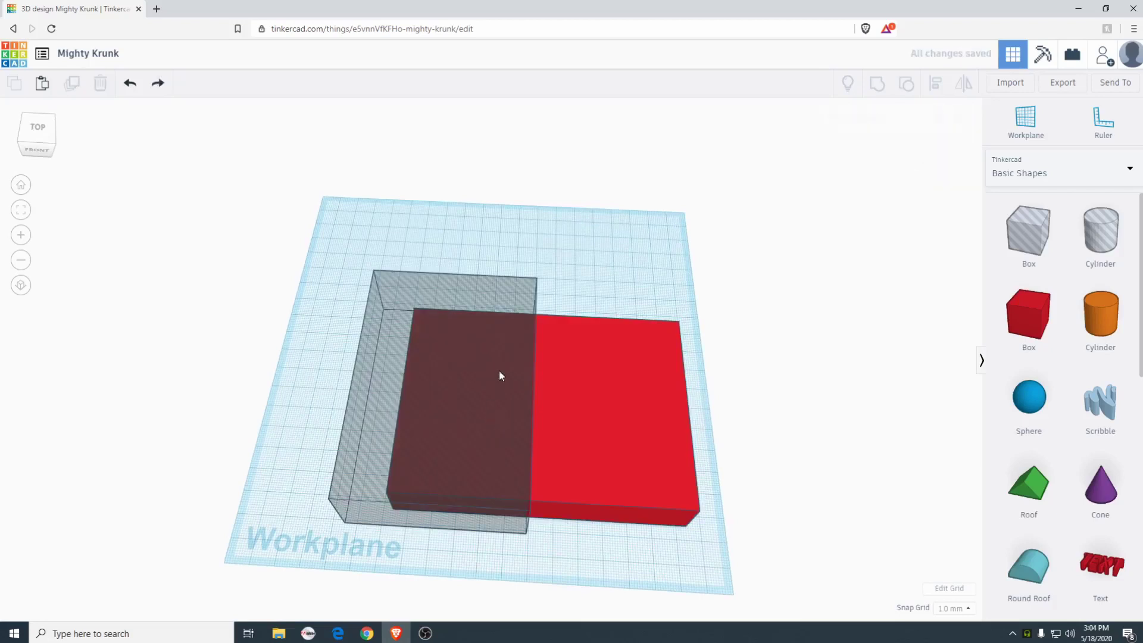
left_click_drag(395, 393, 329, 218)
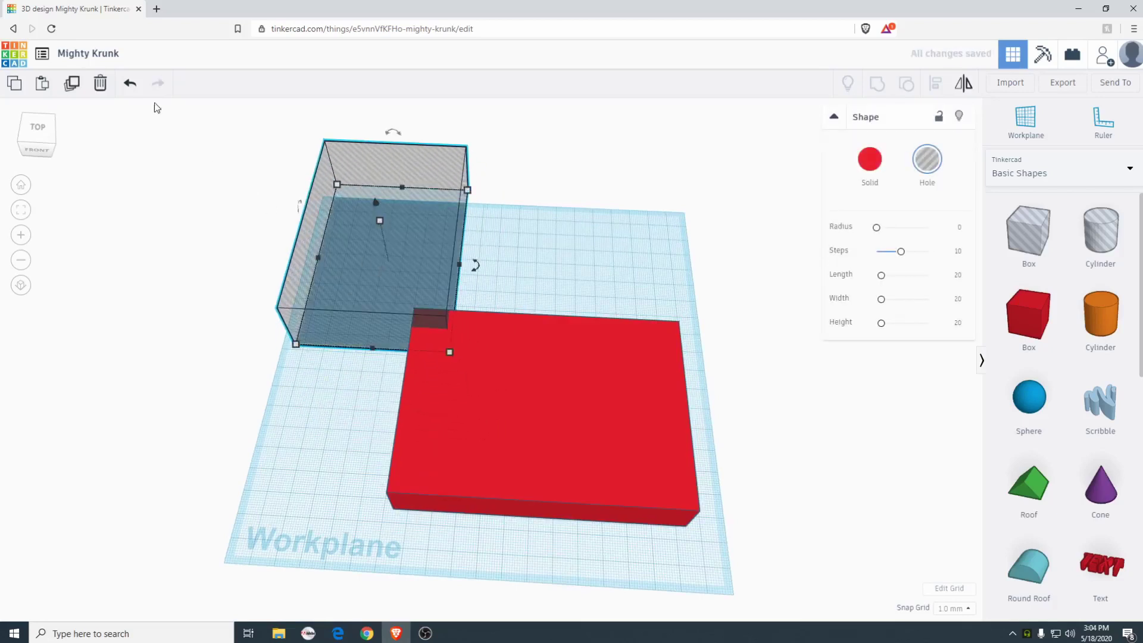
key("Delete")
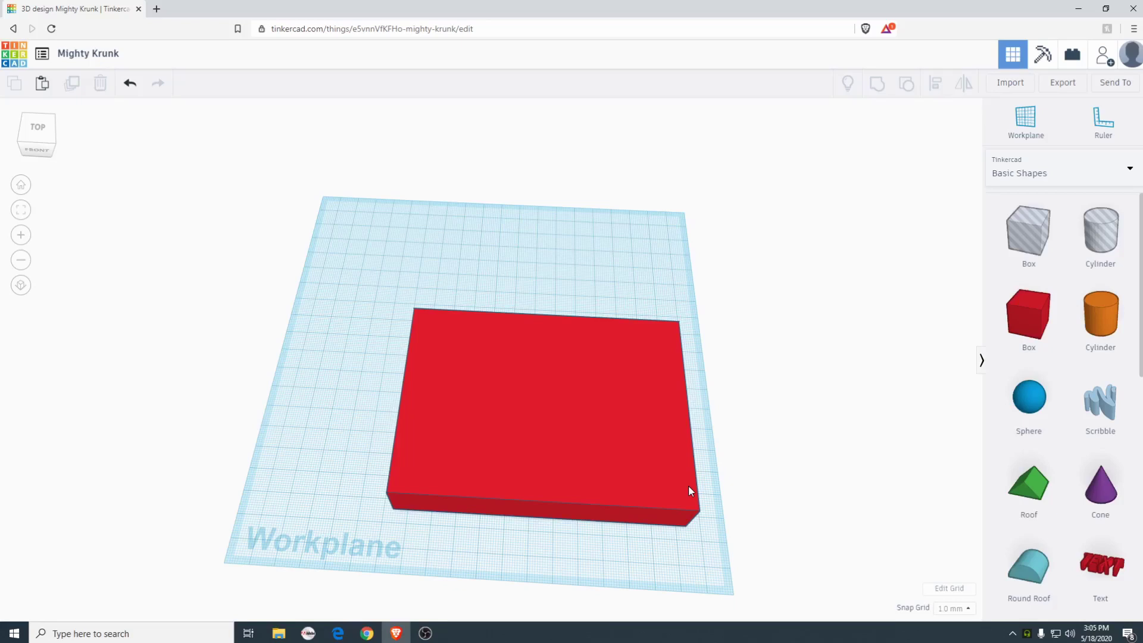
left_click(526, 414)
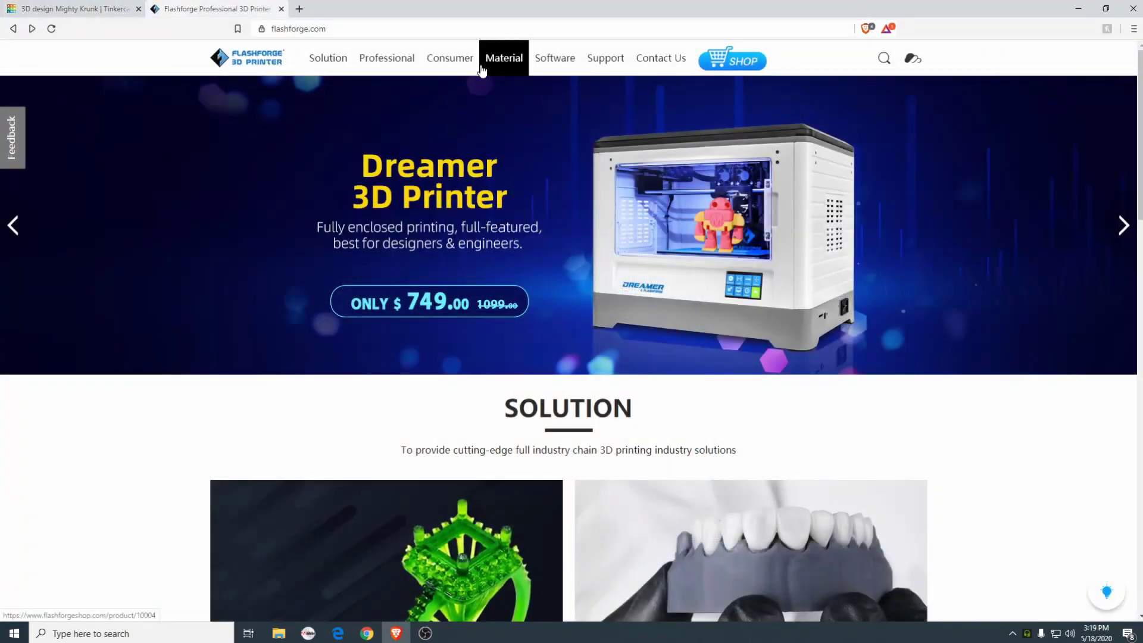
Step: Open the 3D printing software page on the Flashforge website and load more of its entries
mouse_move(534, 58)
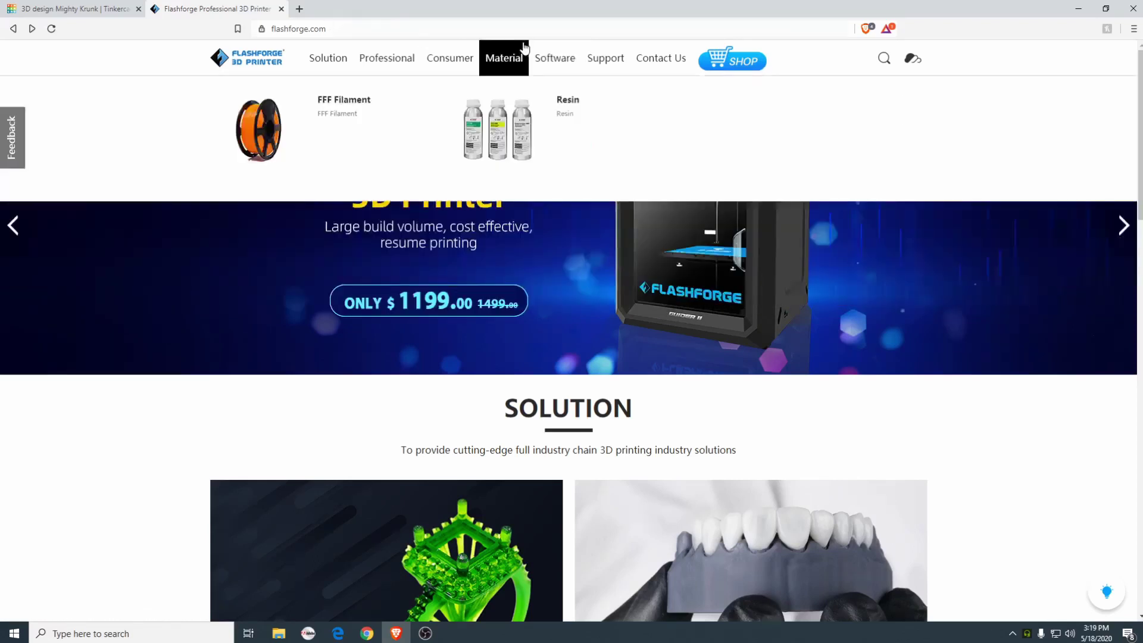
left_click(532, 55)
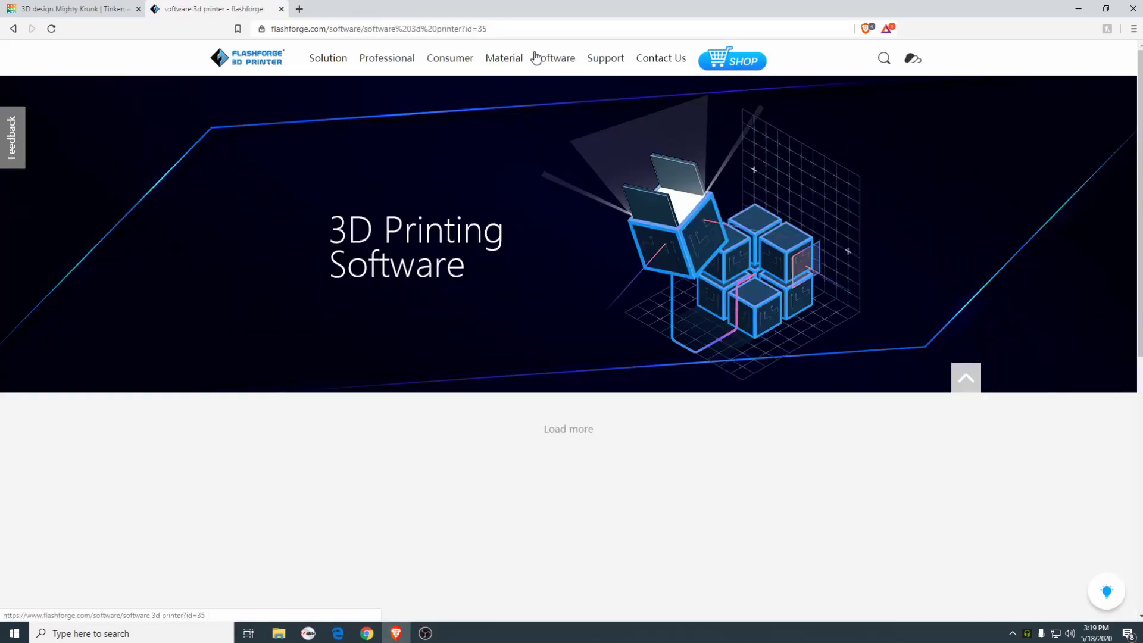
scroll(523, 122, "down", 4)
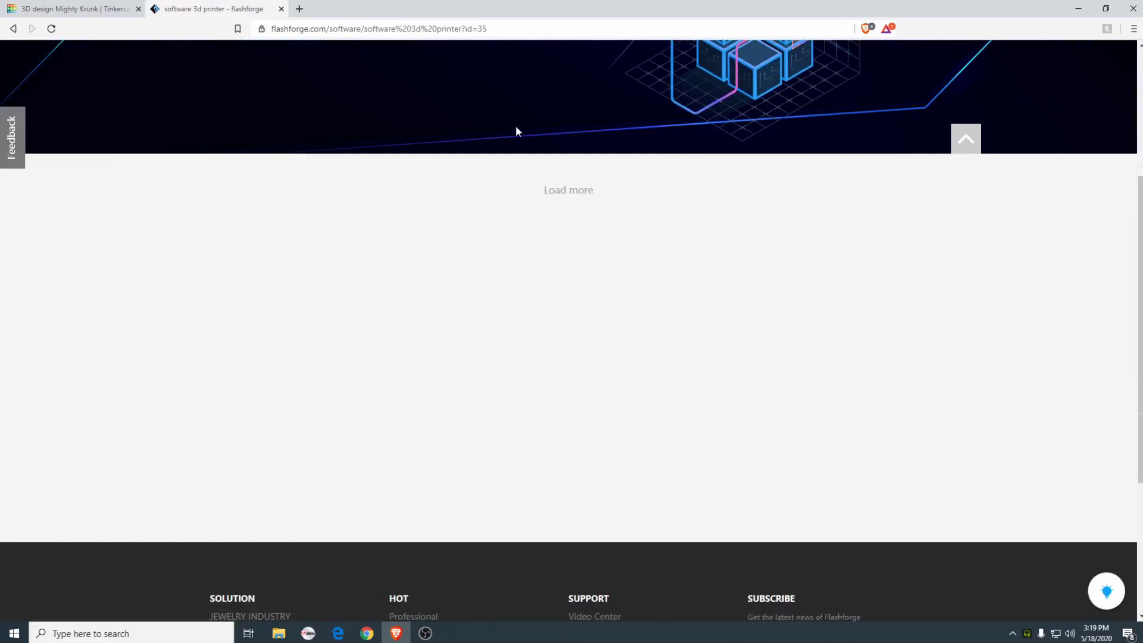
left_click(575, 191)
Step: Follow the Flashprint slicer's download to the Download Center and show its FlashPrint Download section
scroll(470, 327, "down", 8)
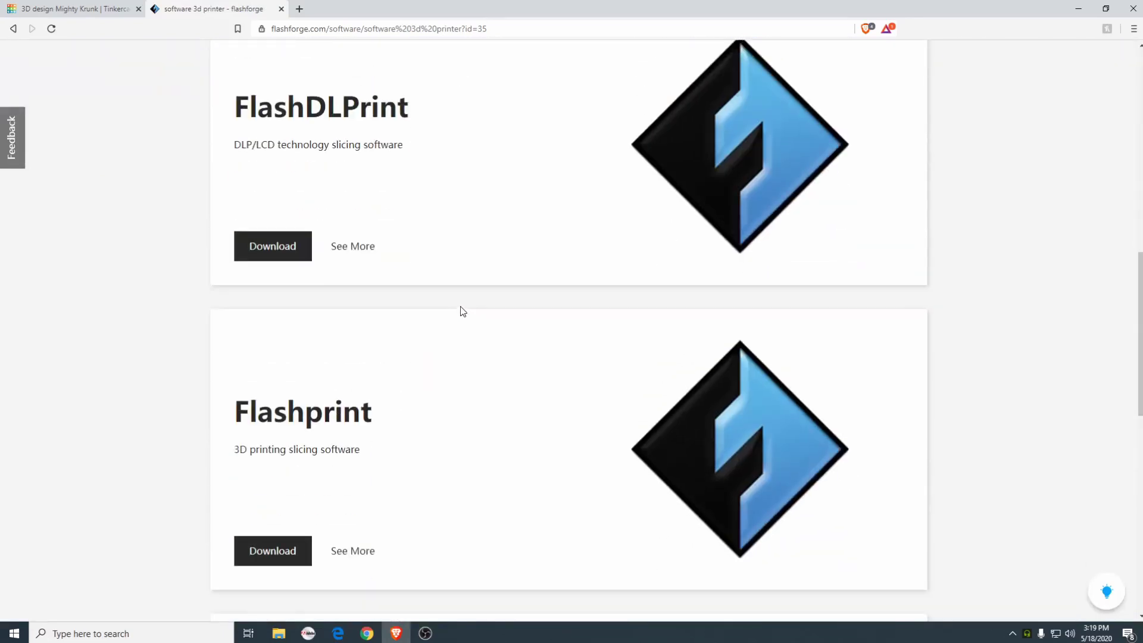
scroll(319, 451, "down", 1)
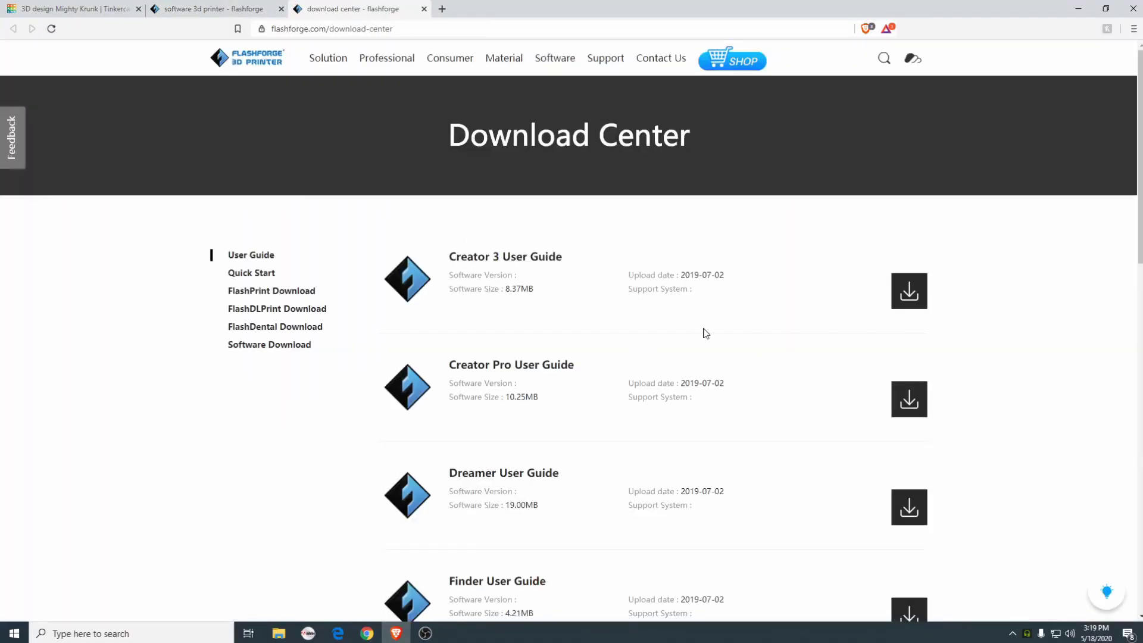
scroll(548, 273, "down", 3)
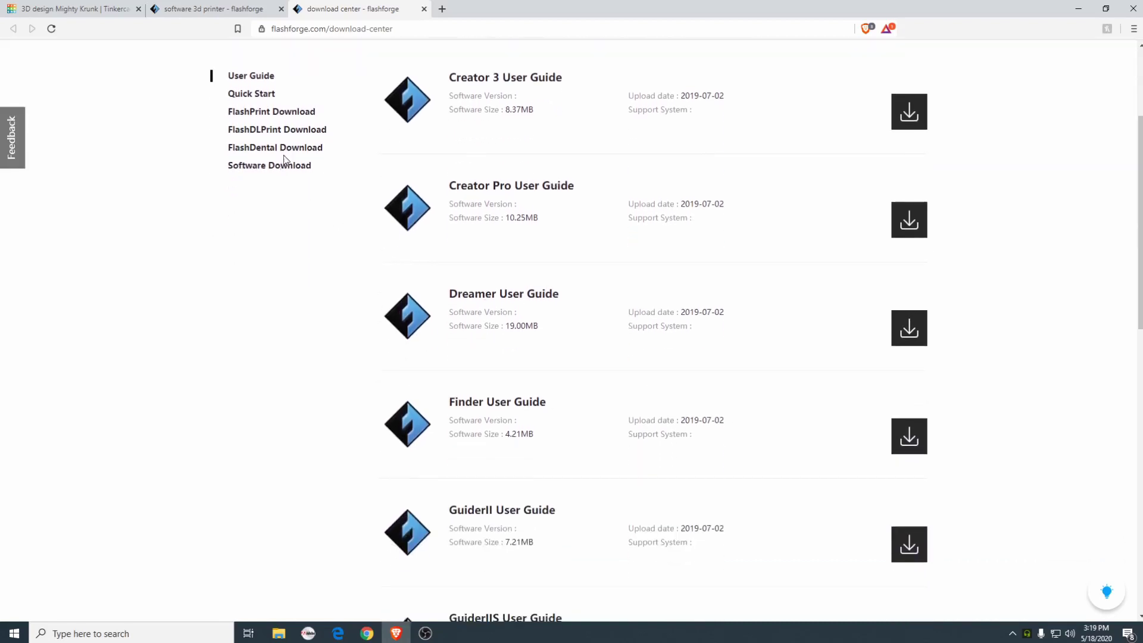
left_click(271, 115)
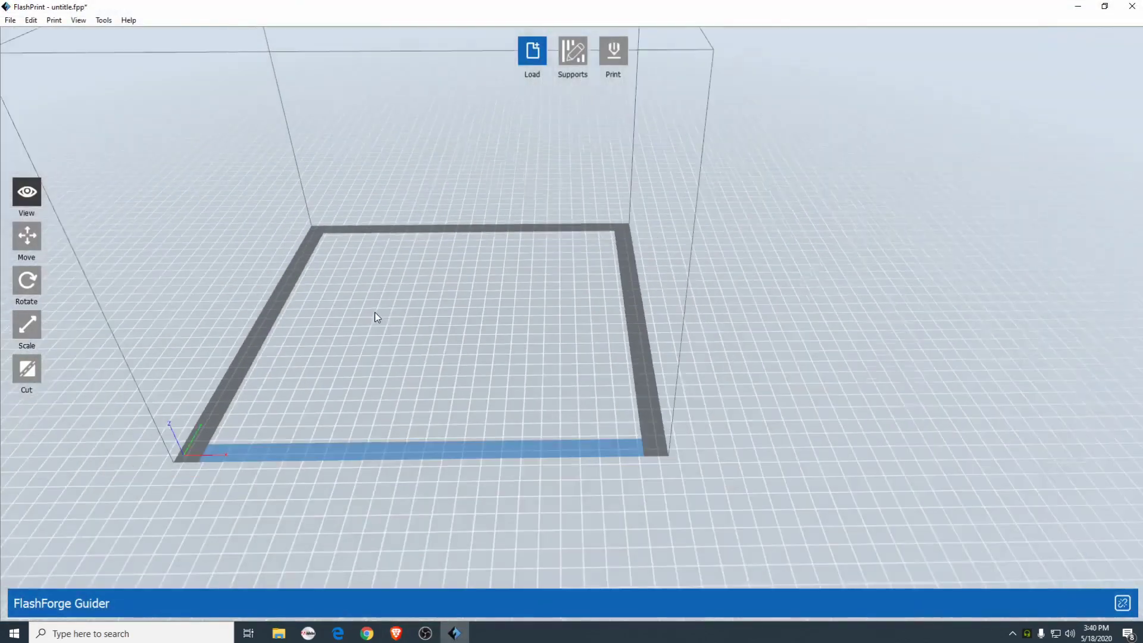
Step: In FlashPrint, load the Mighty Krunk model from the Desktop onto the build plate
left_click_drag(597, 352, 394, 299)
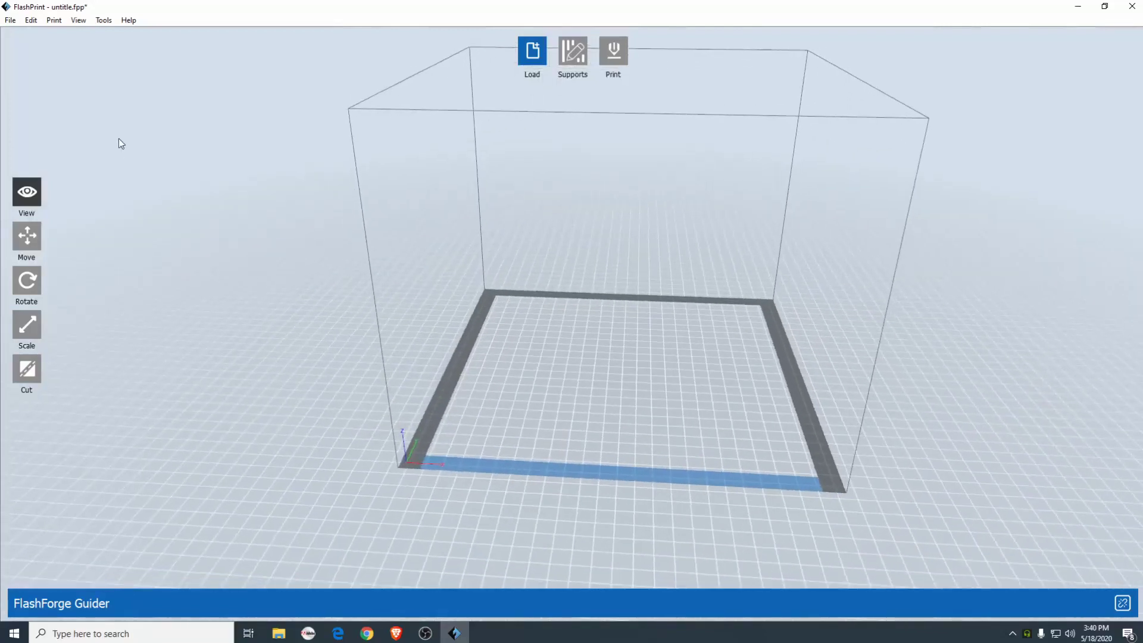
left_click(10, 20)
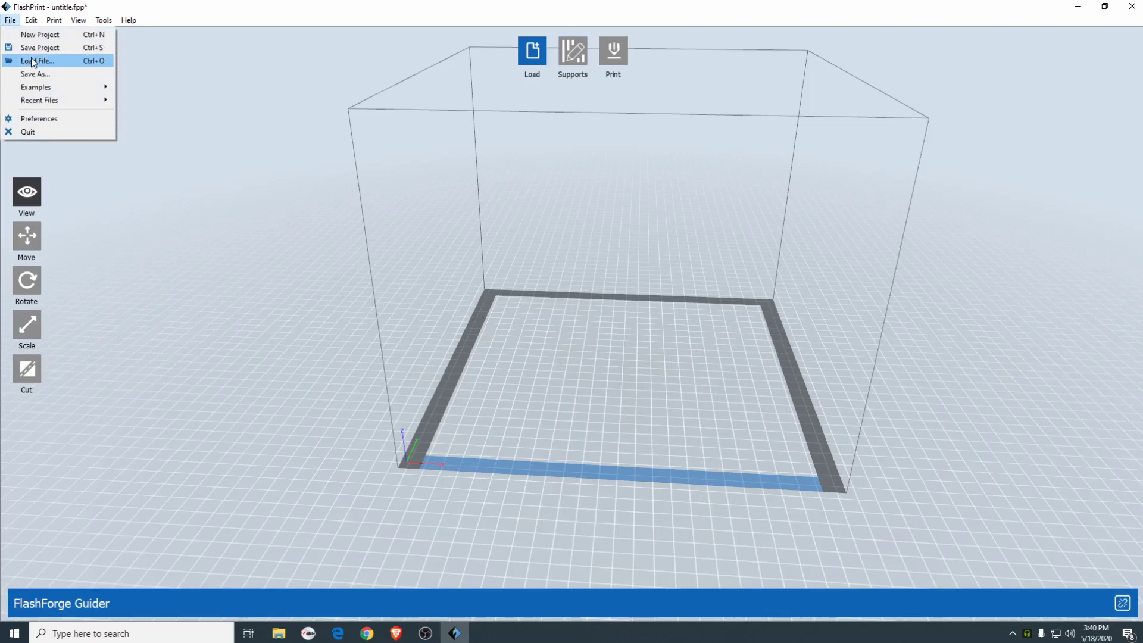
left_click(32, 61)
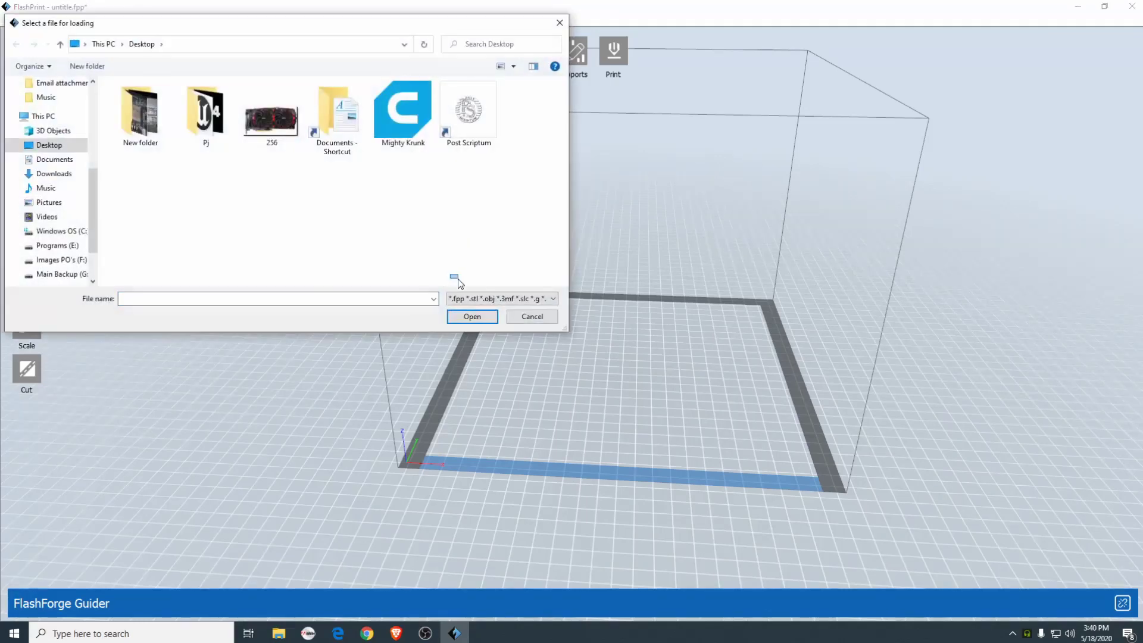
right_click(459, 280)
left_click(370, 242)
double_click(417, 132)
Step: Move the slab about 28 mm along Y toward the centre of the build plate
scroll(622, 316, "up", 3)
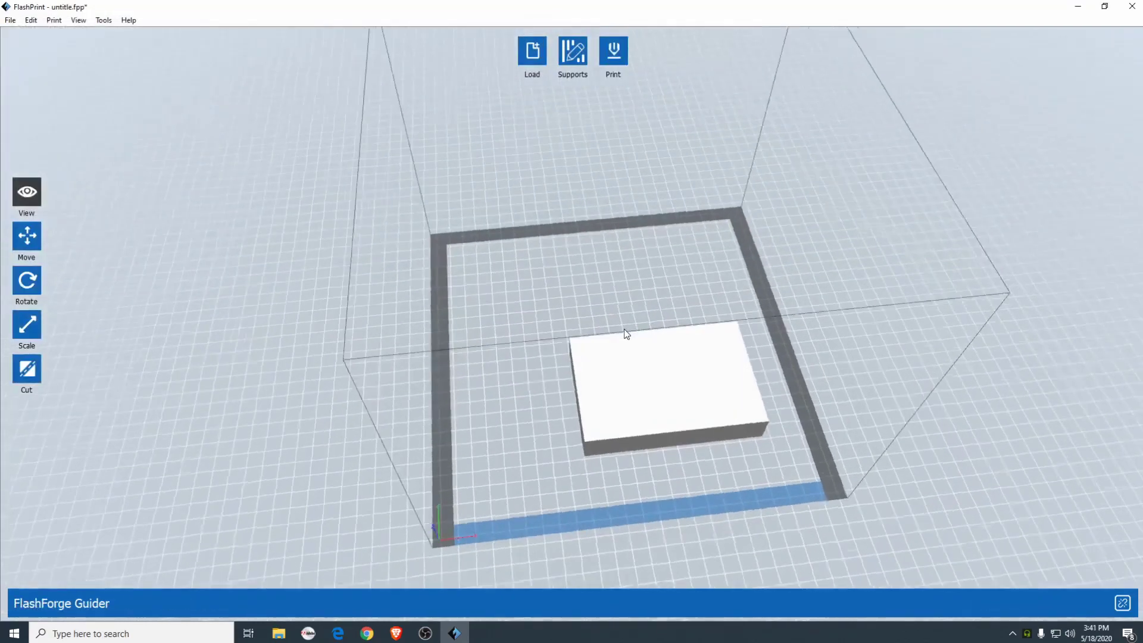
left_click_drag(649, 379, 576, 338)
left_click(27, 237)
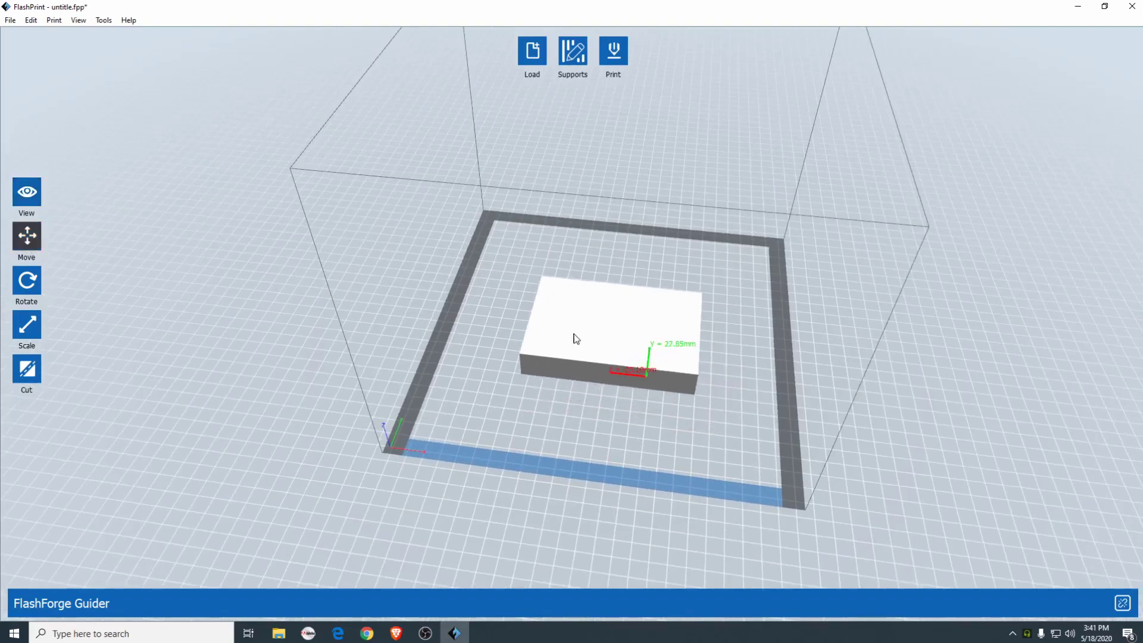
Step: Open the cut plane settings and set the cut direction to Plane X, shifting the plane slightly along the slab
left_click(24, 367)
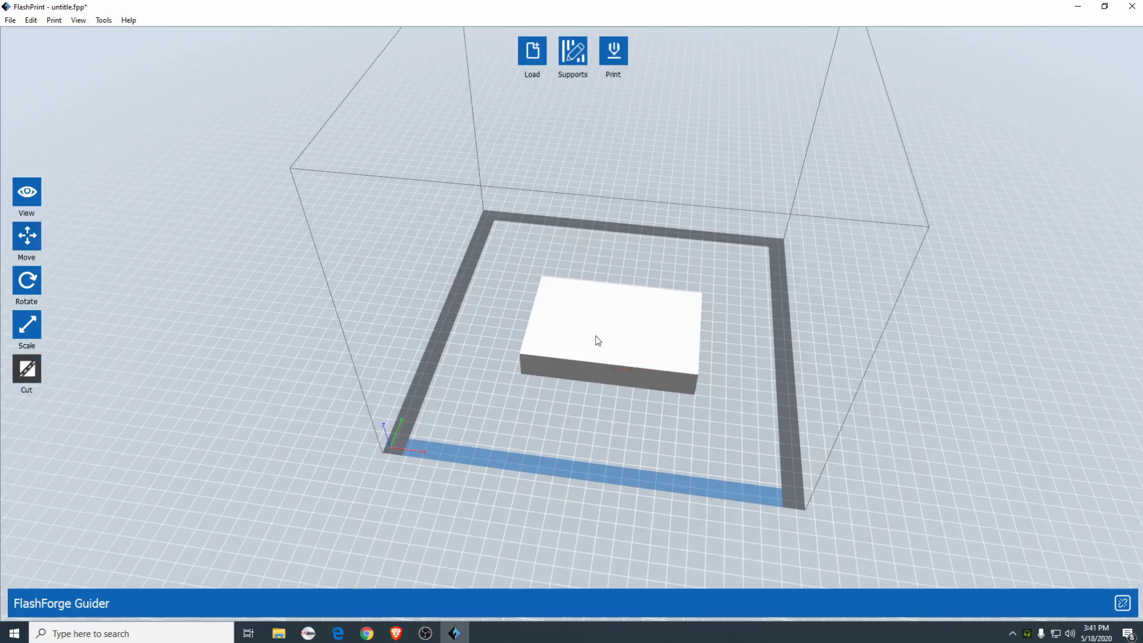
left_click(25, 371)
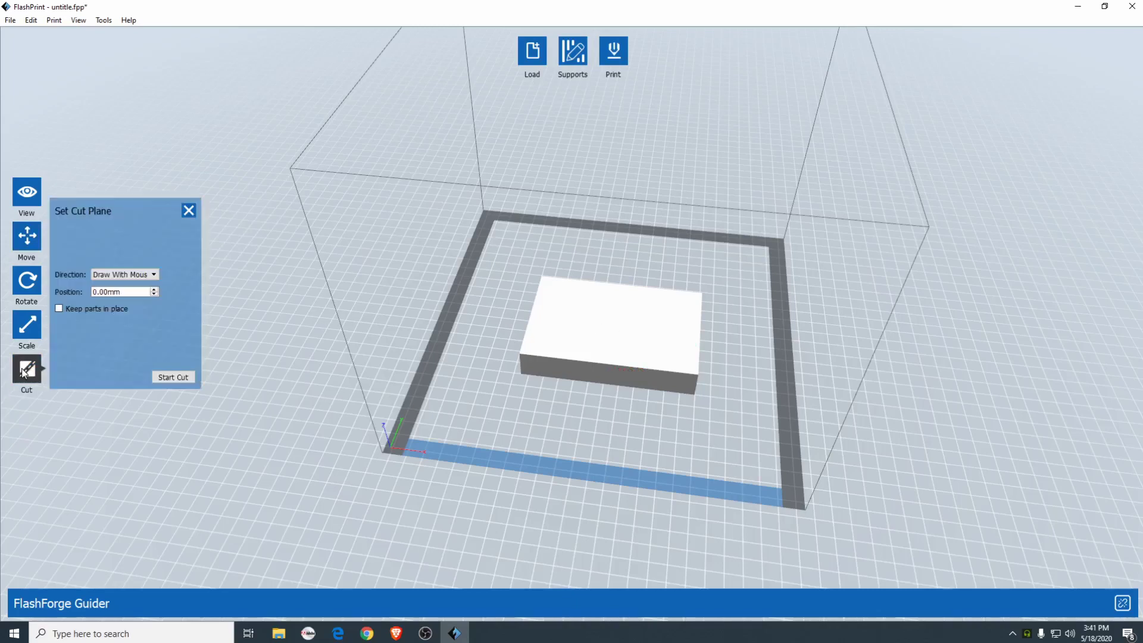
left_click(147, 278)
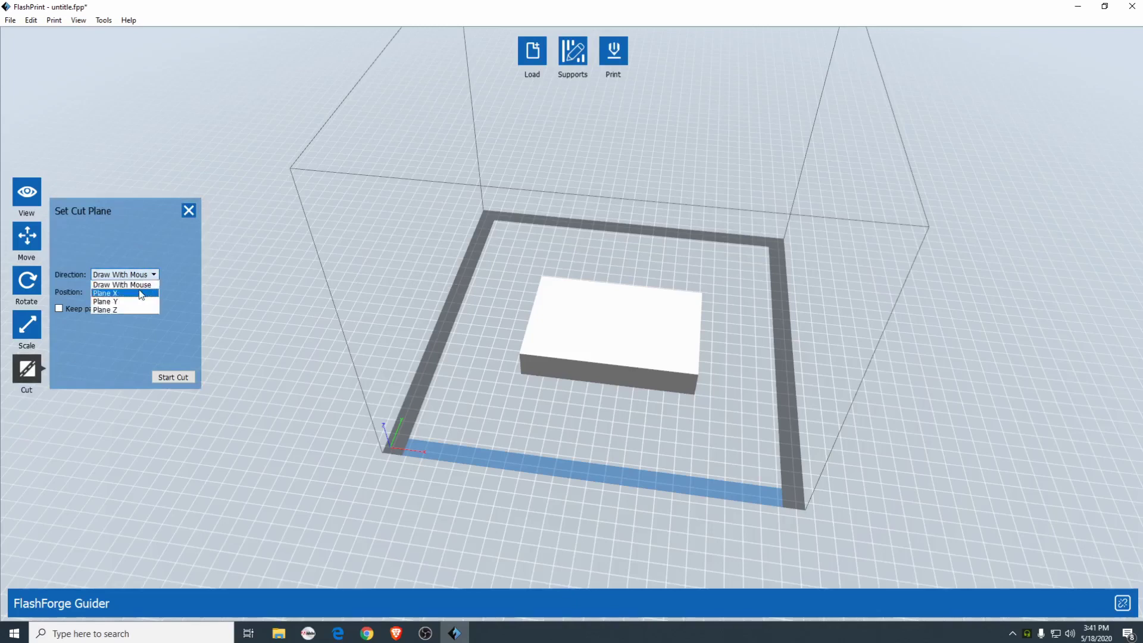
left_click(141, 294)
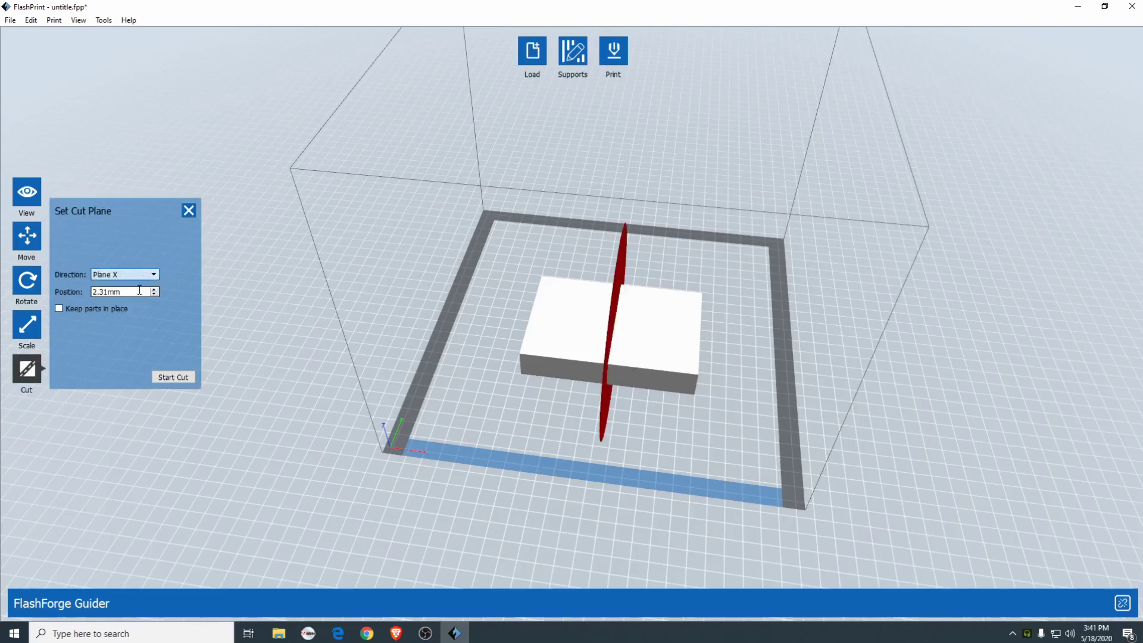
mouse_move(614, 292)
left_mouse_down()
mouse_move(676, 298)
mouse_move(613, 310)
left_mouse_up()
Step: Try the Plane Y and Plane Z cut directions on the slab
left_click(114, 275)
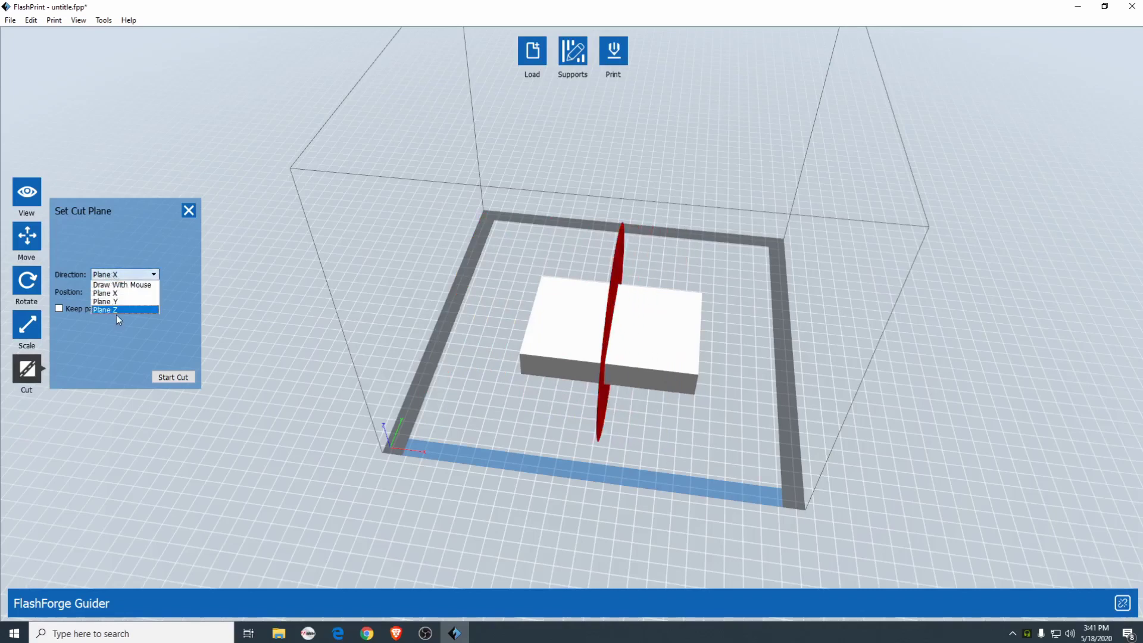
left_click(131, 304)
left_click_drag(667, 411, 567, 415)
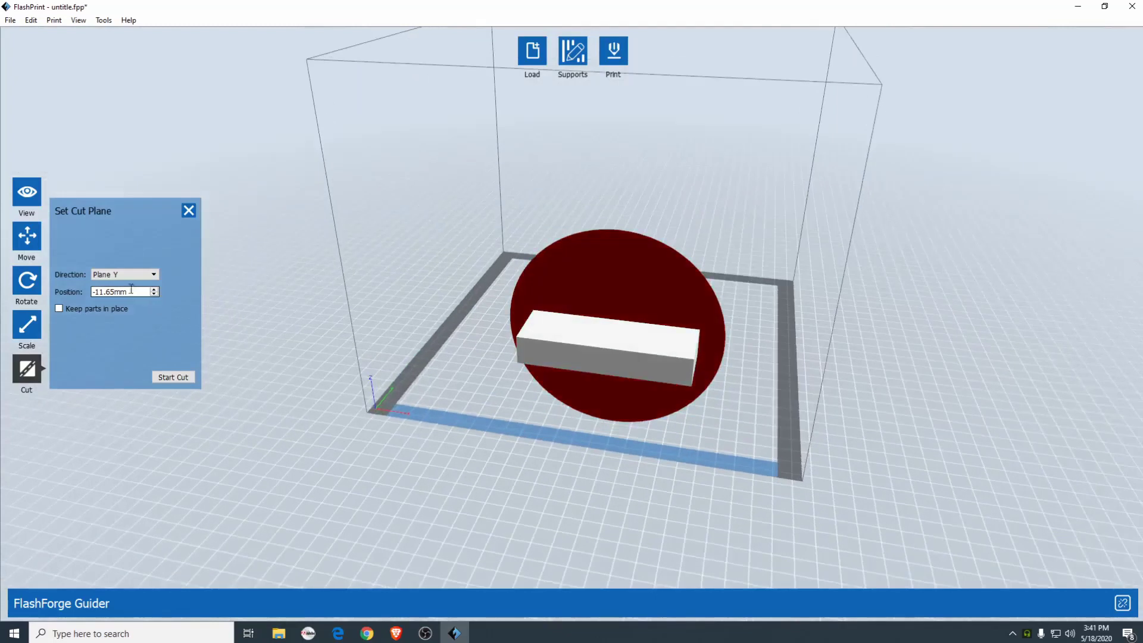
left_click(128, 274)
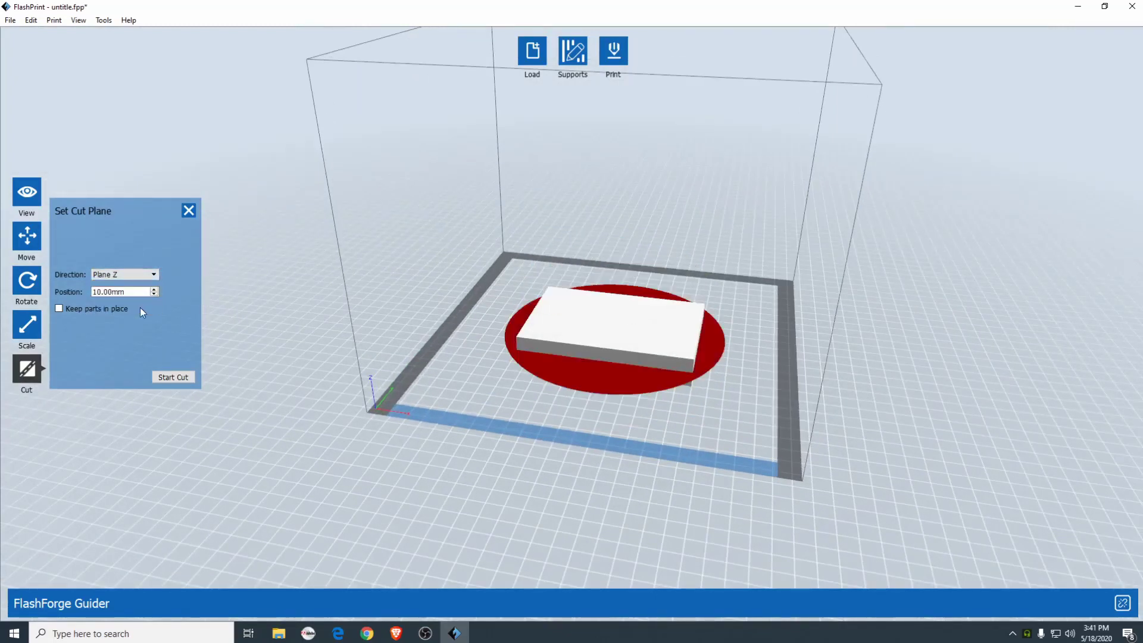
Step: Set the cut direction to Draw With Mouse, draw a slanted plane through the slab's front face and cut the slab in two
left_click(145, 274)
left_click(113, 293)
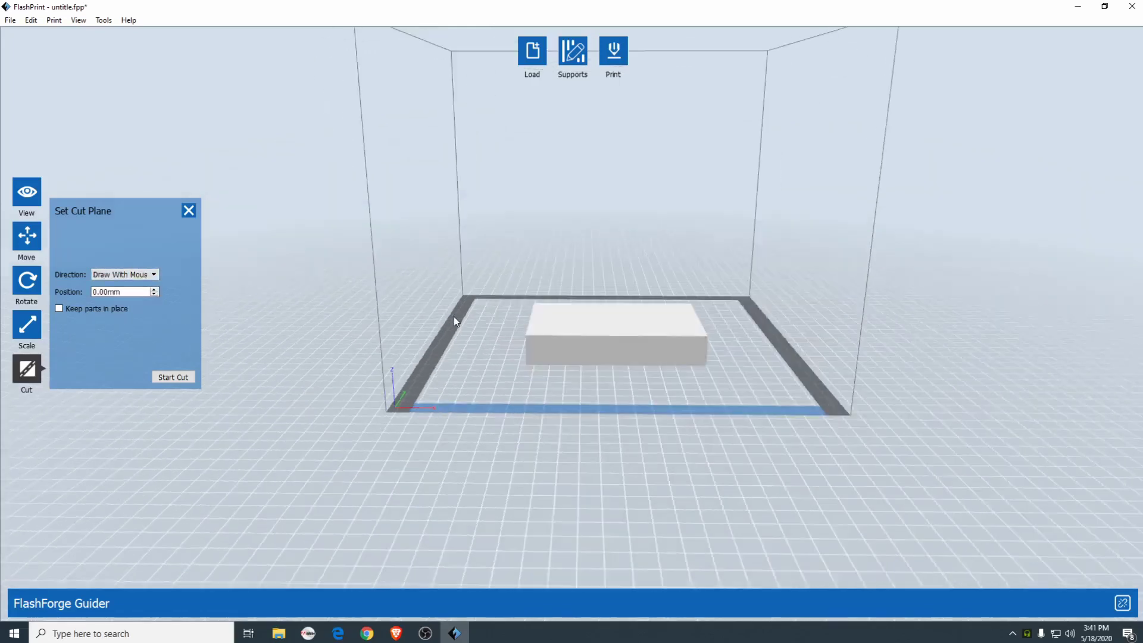
scroll(642, 405, "up", 10)
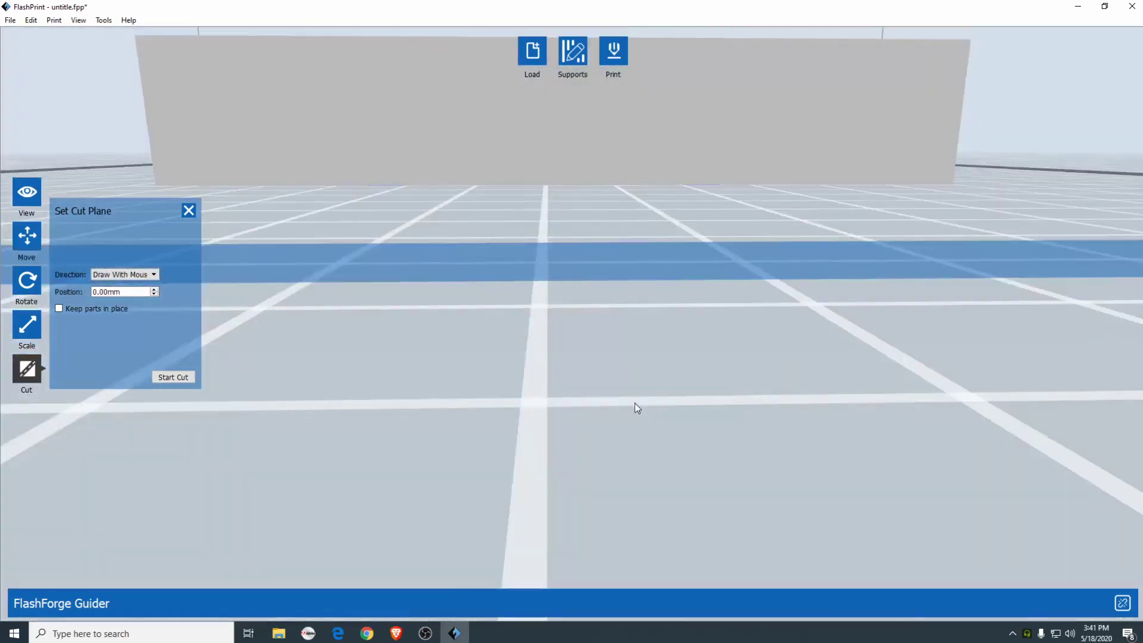
scroll(635, 402, "down", 10)
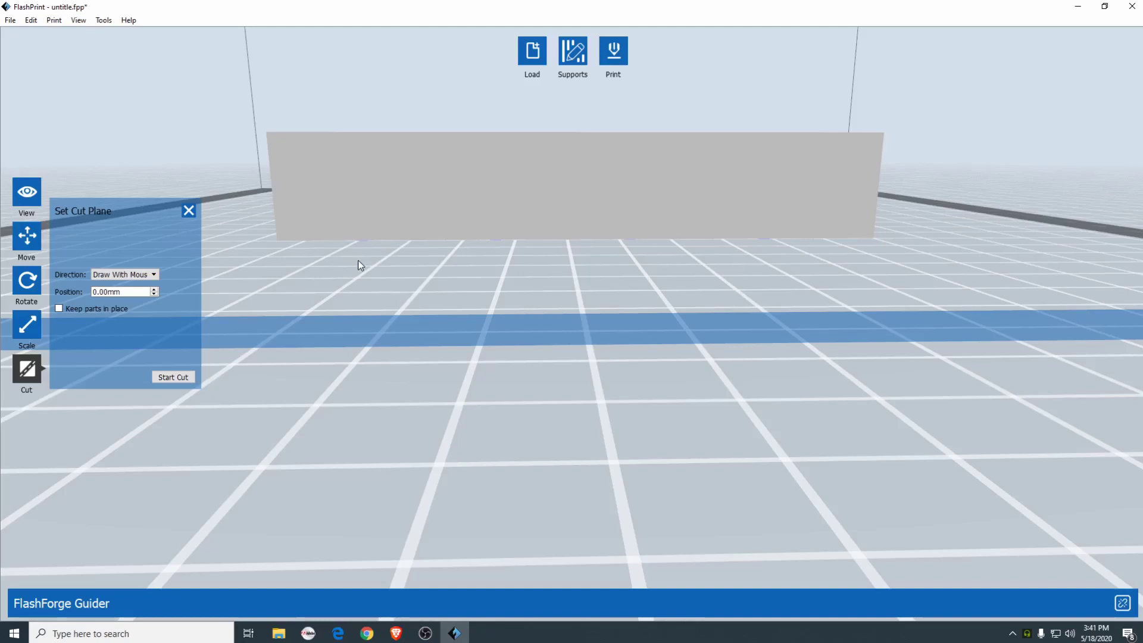
mouse_move(358, 260)
left_mouse_down()
mouse_move(662, 95)
mouse_move(747, 63)
left_mouse_up()
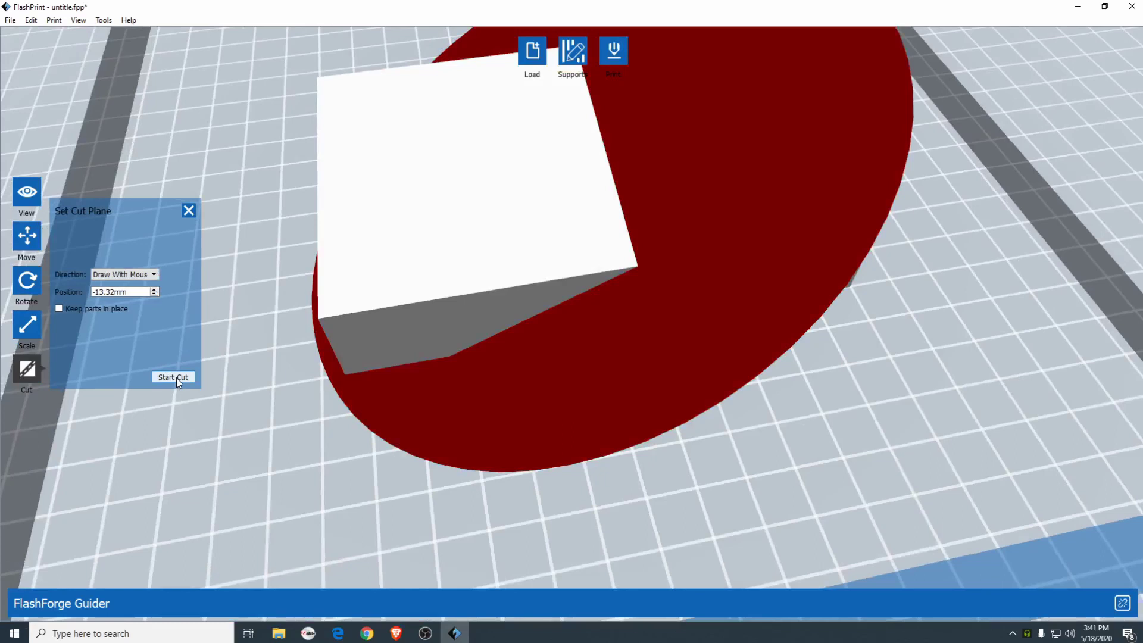
left_click(173, 378)
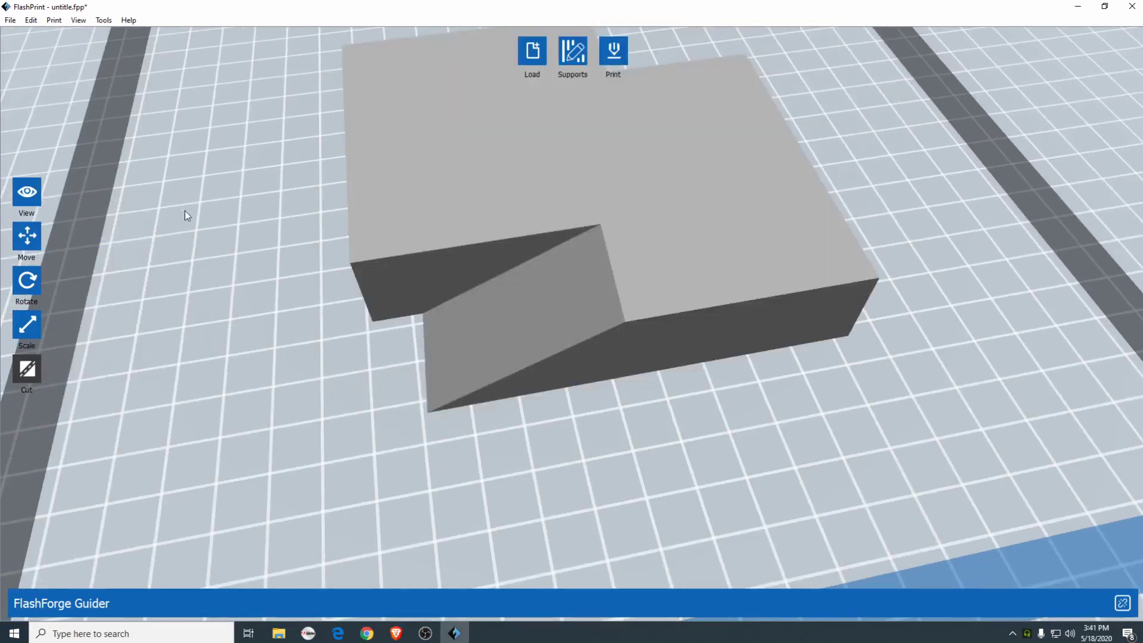
Step: Move the two cut pieces apart on the build plate so they no longer overlap
left_click(25, 238)
scroll(321, 316, "down", 5)
left_click(538, 263)
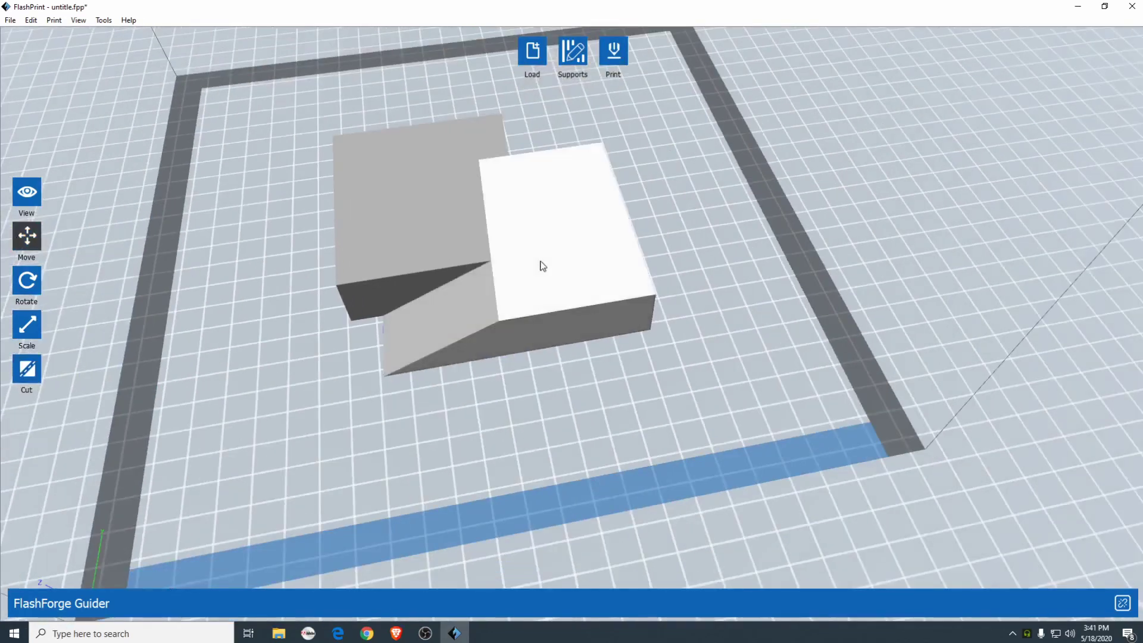
left_click_drag(539, 263, 647, 262)
left_click_drag(401, 250, 326, 316)
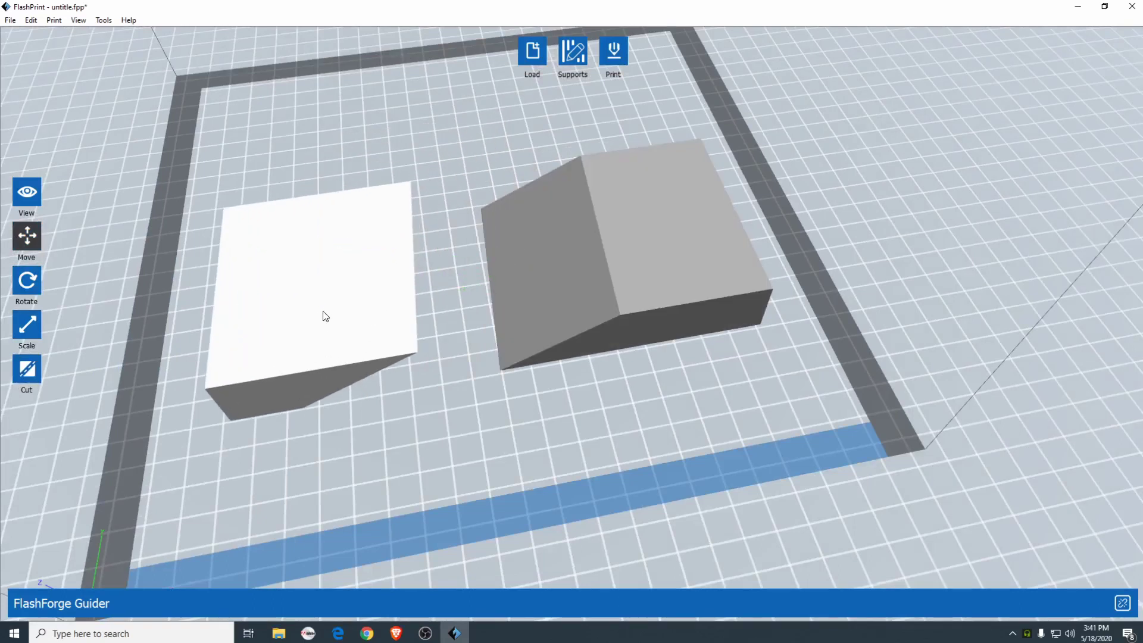
Step: Nudge both cut pieces slightly on the build plate and save them to the Desktop as demo with the *.stl *.obj *.3mf type
left_click_drag(250, 317, 256, 309)
left_click_drag(638, 255, 640, 258)
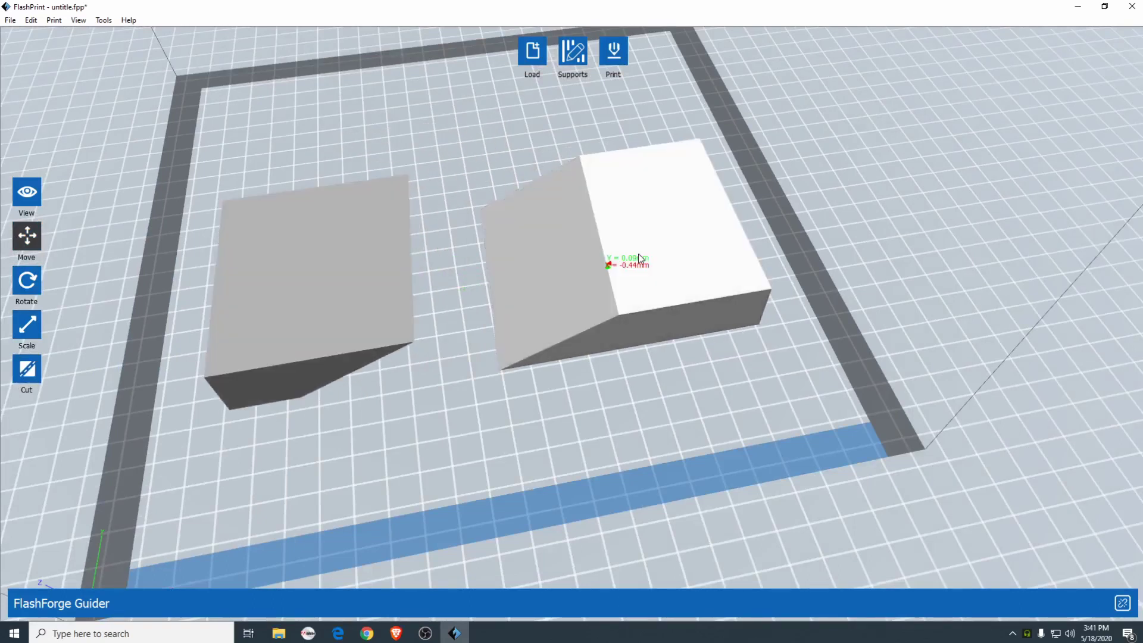
left_click(9, 22)
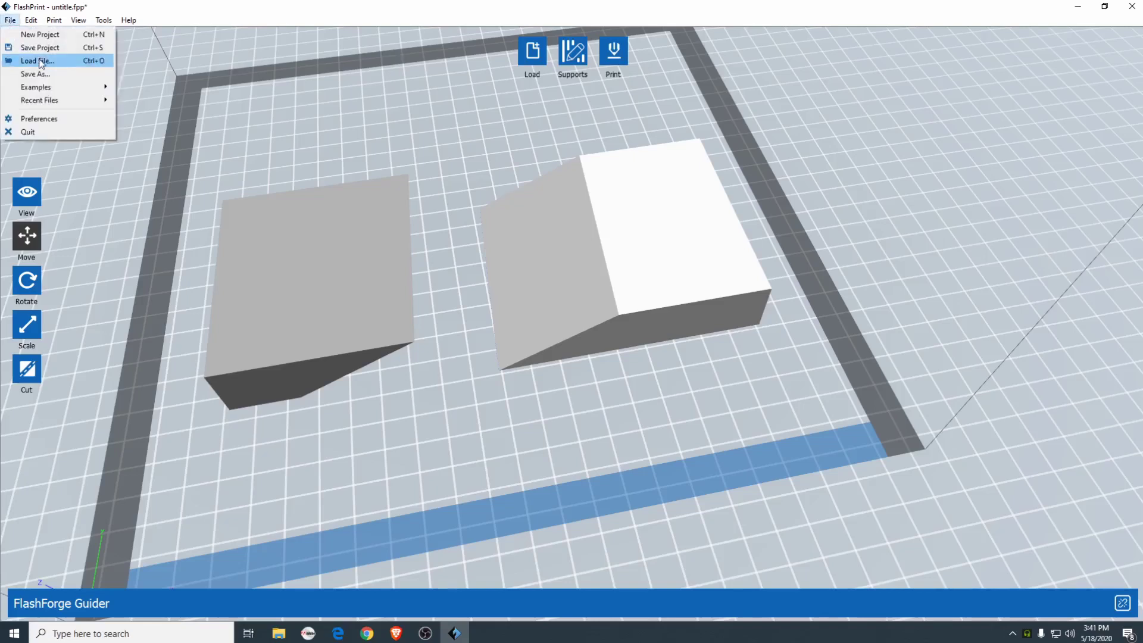
left_click(54, 78)
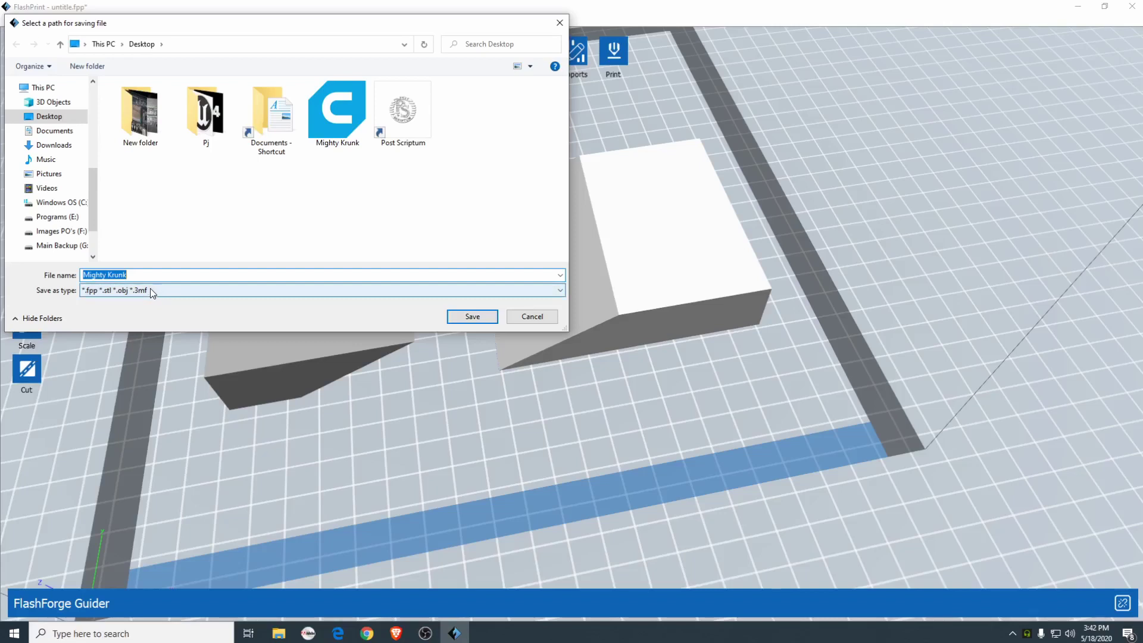
left_click(150, 288)
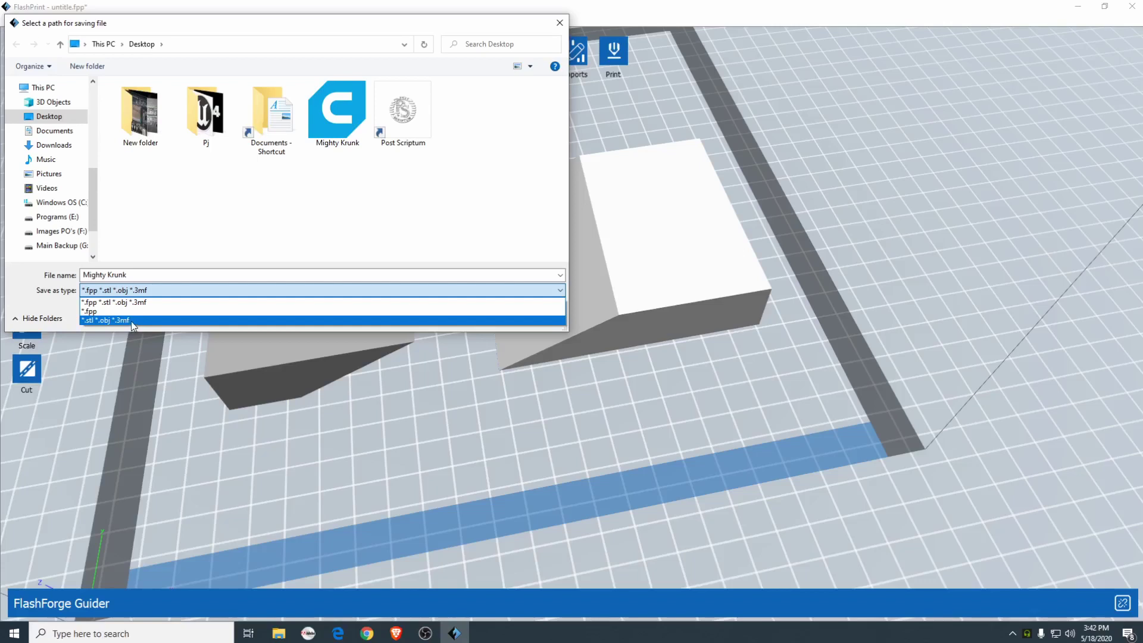
left_click(134, 322)
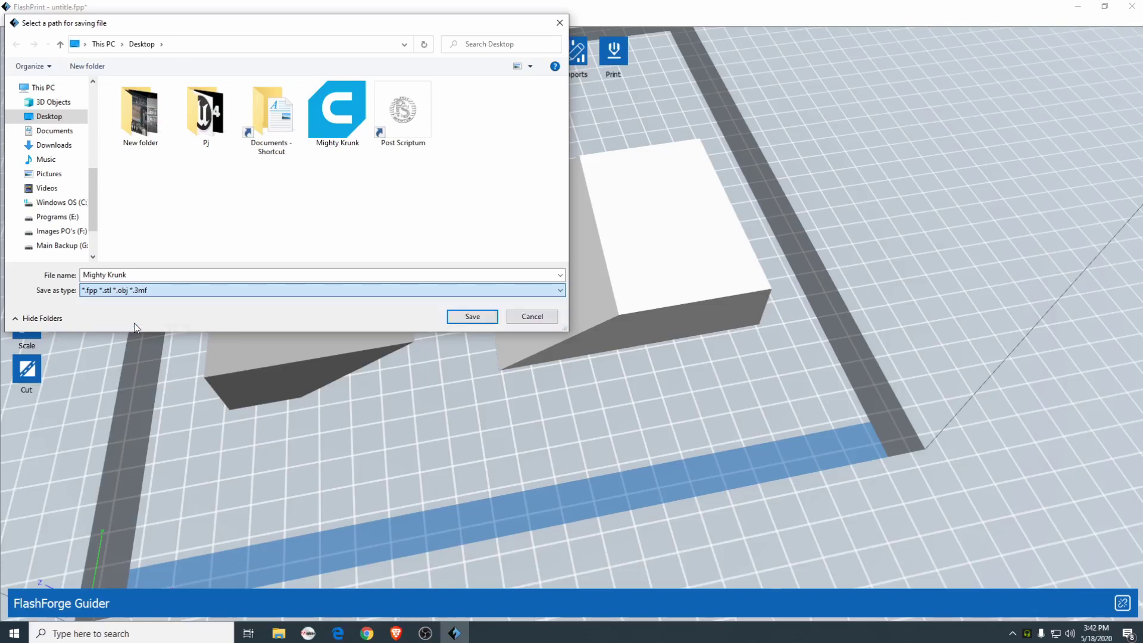
left_click(471, 317)
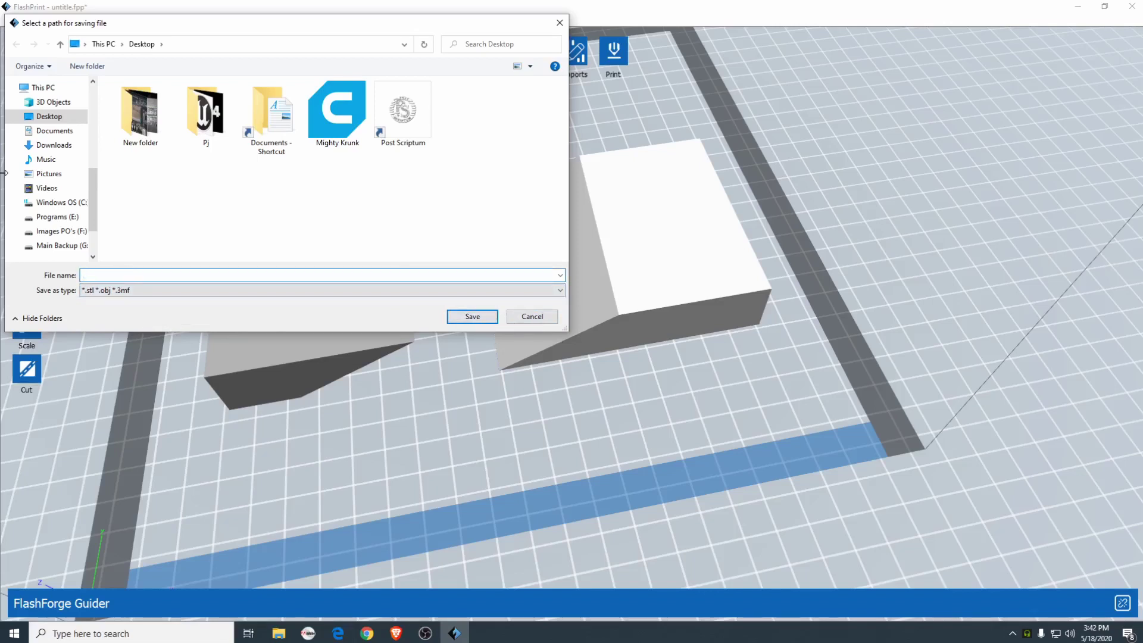
type("demo")
left_click(474, 317)
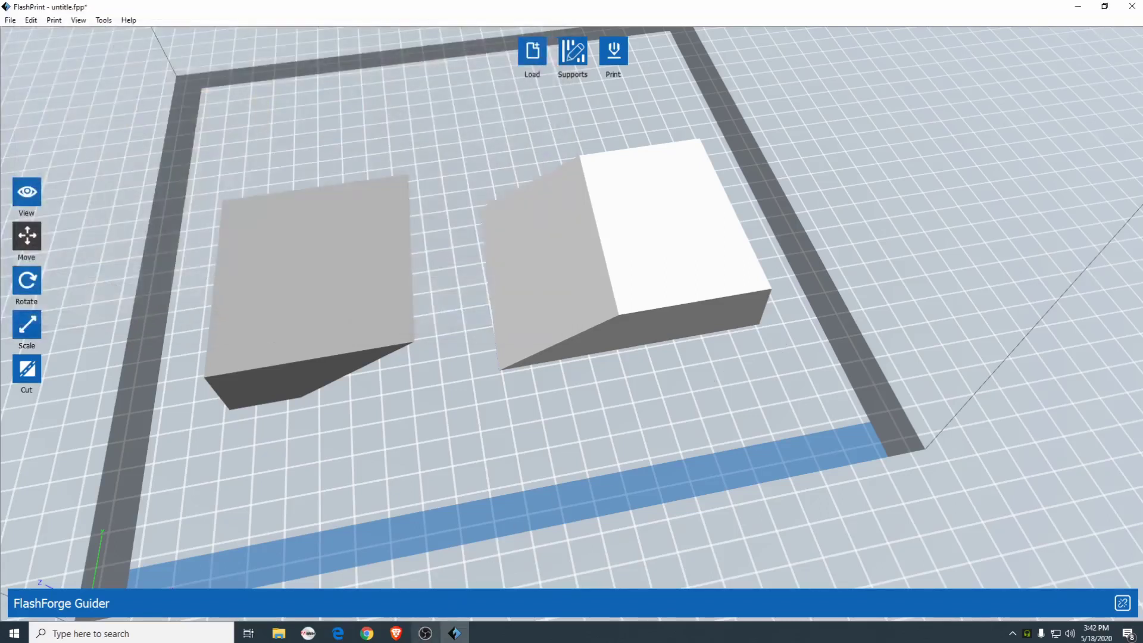
Step: Switch to Tinkercad and replace the slab on the workplane with demo.stl imported from the Desktop
left_click(396, 633)
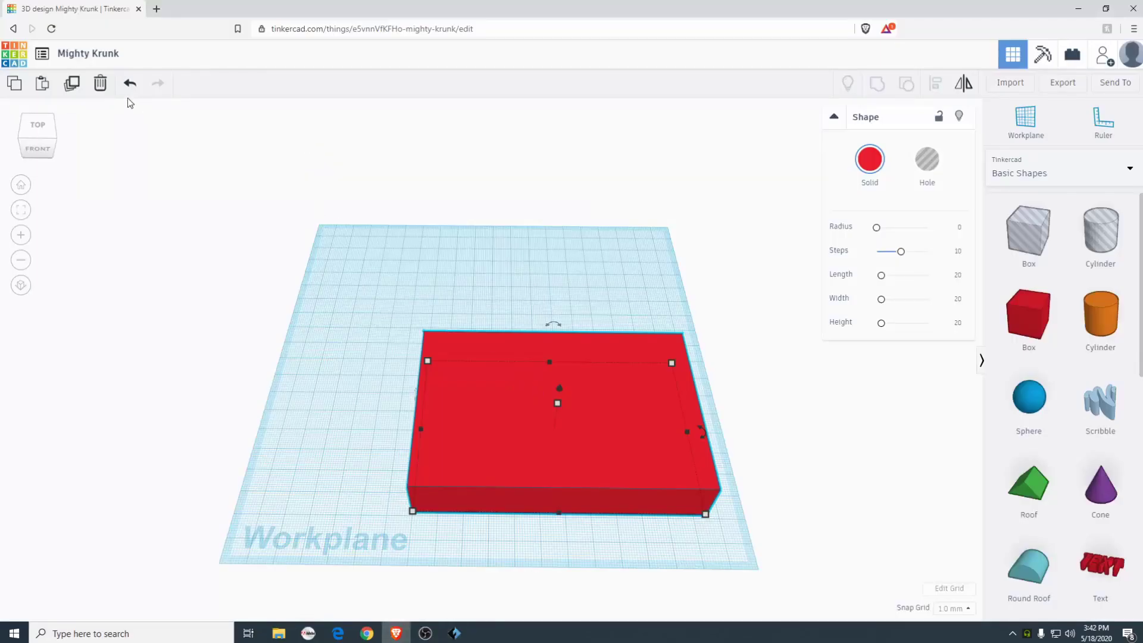
key("Delete")
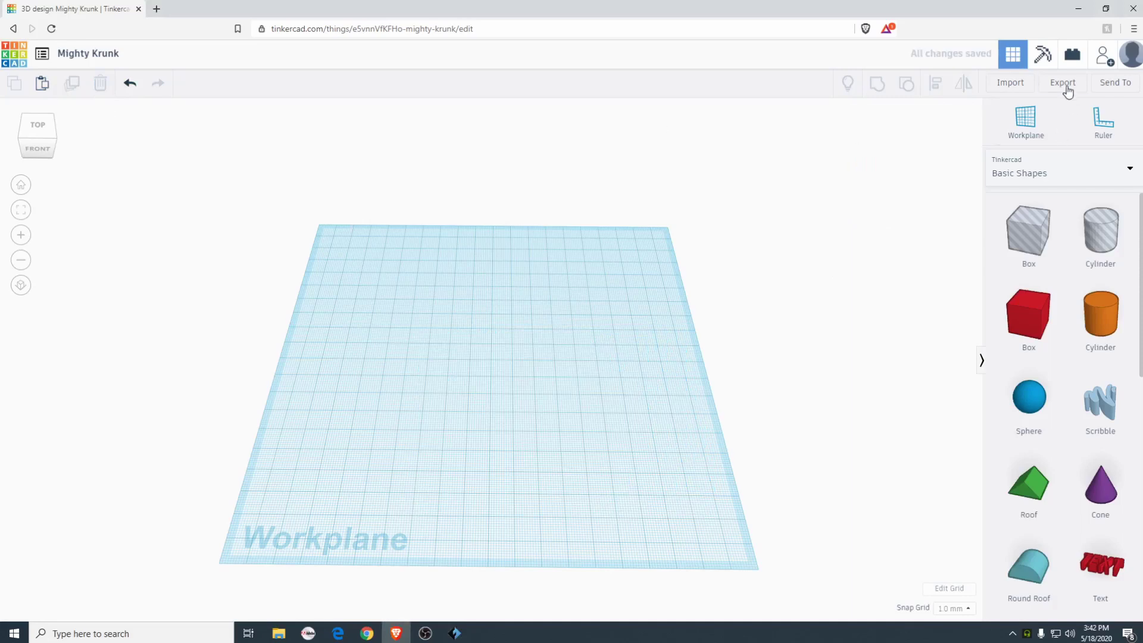
left_click(1014, 84)
left_click(603, 331)
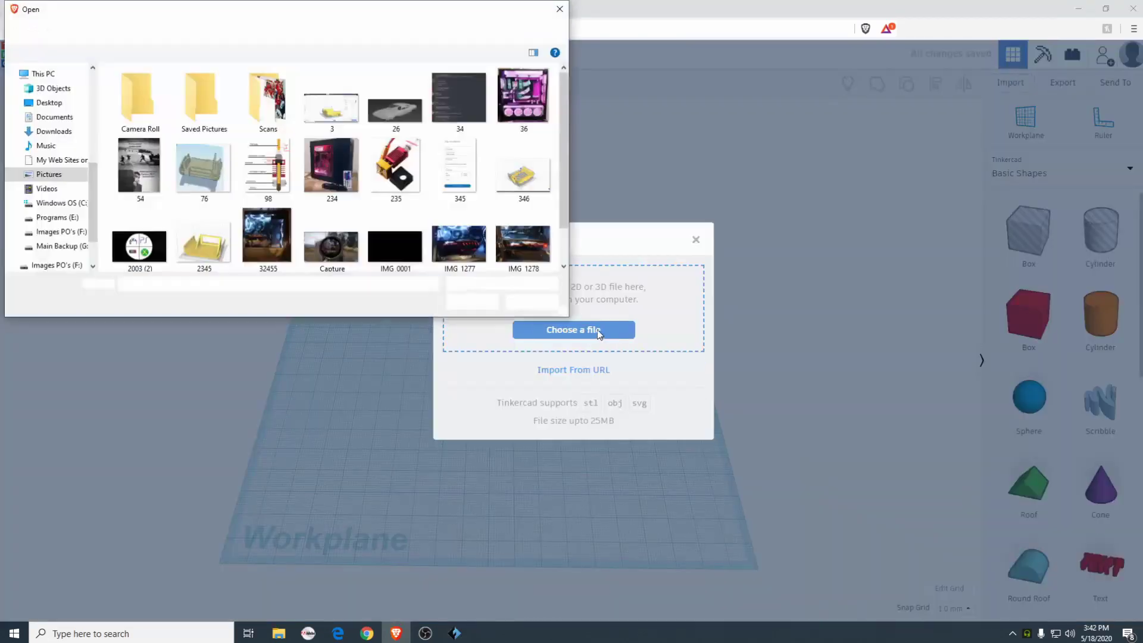
left_click(48, 103)
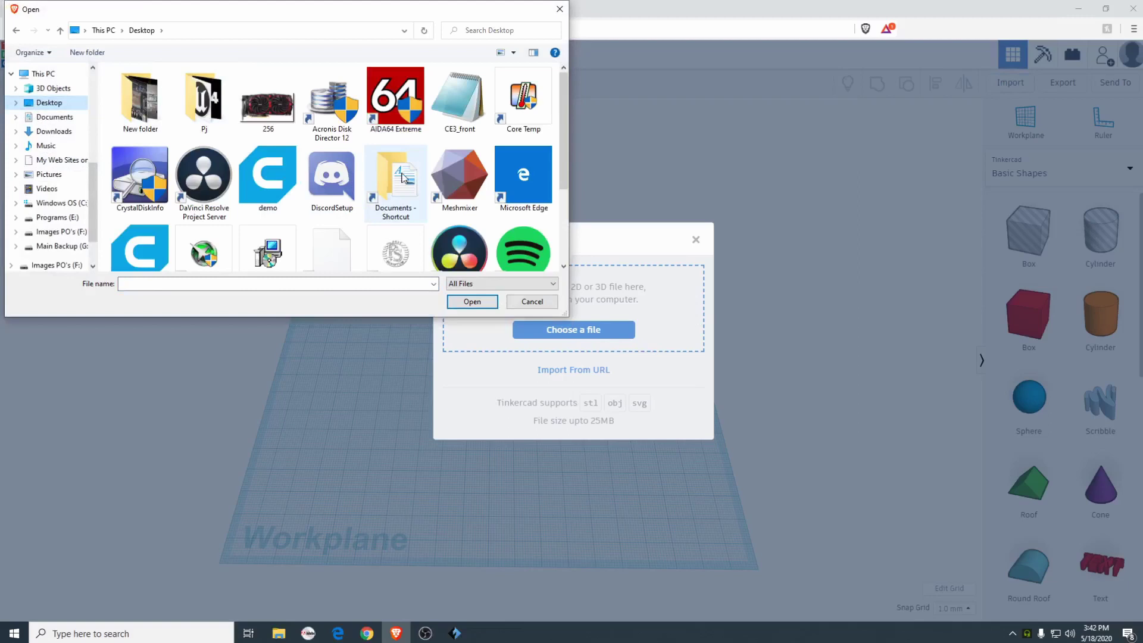
left_click(284, 176)
double_click(283, 176)
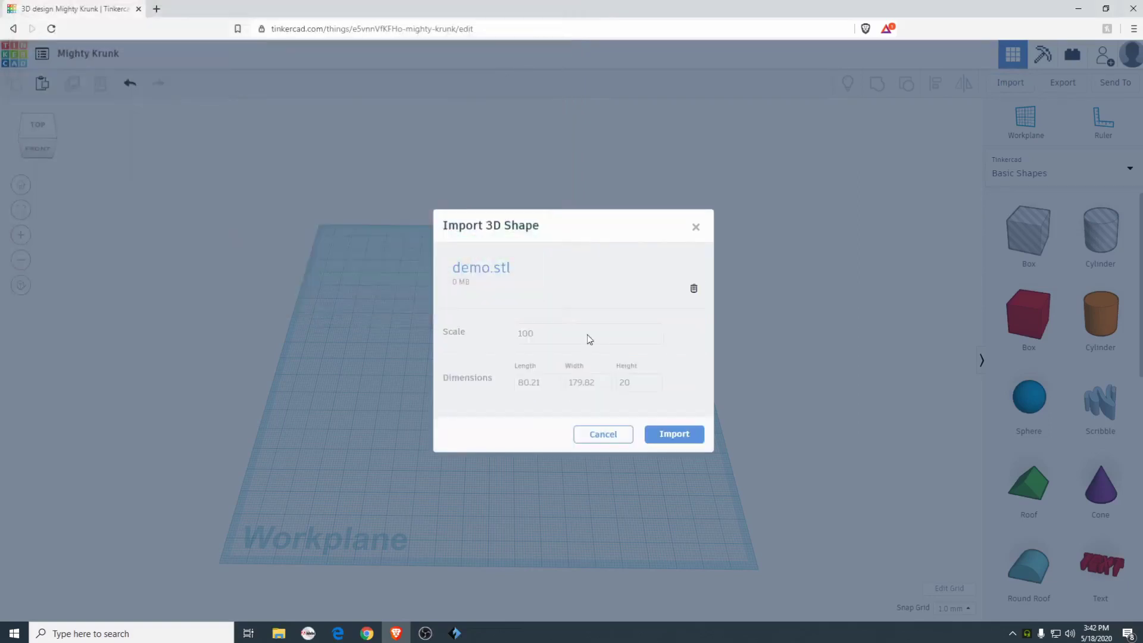
left_click(656, 434)
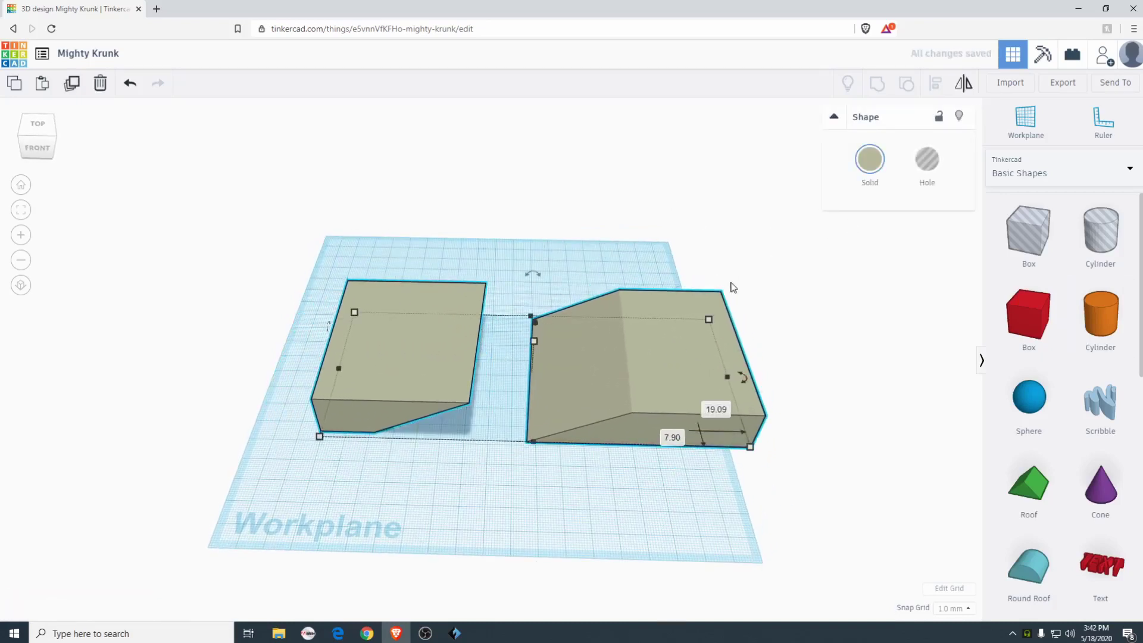
Step: Move the imported two-piece shape so that both pieces sit within the workplane
left_click_drag(678, 326, 649, 331)
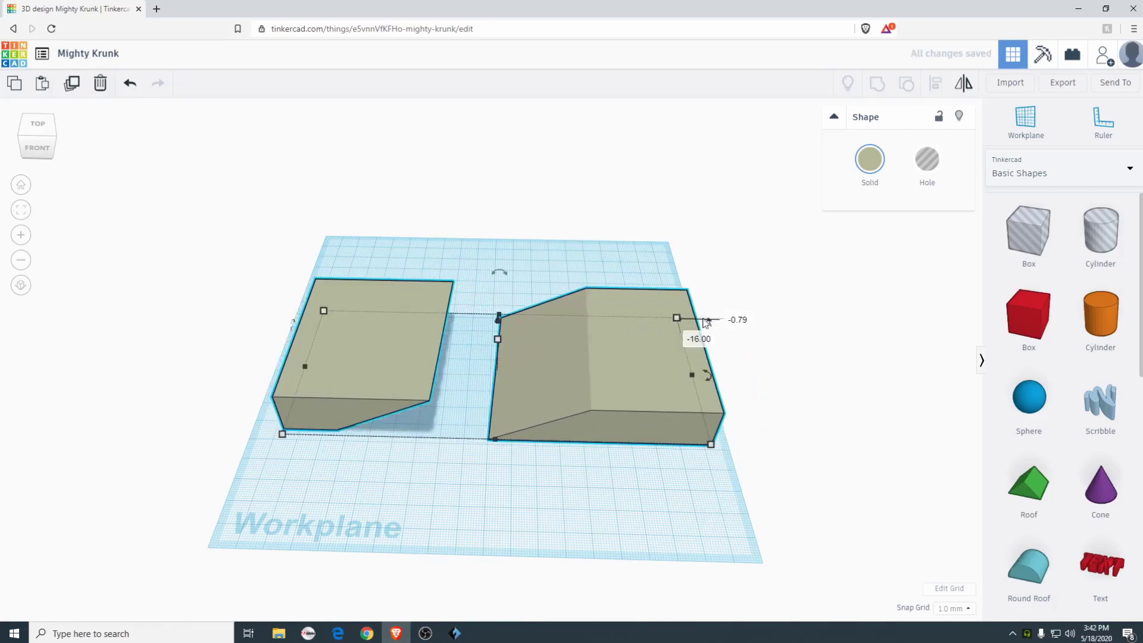
right_click_drag(696, 325, 665, 366)
left_click_drag(665, 367, 654, 321)
right_click_drag(653, 321, 674, 259)
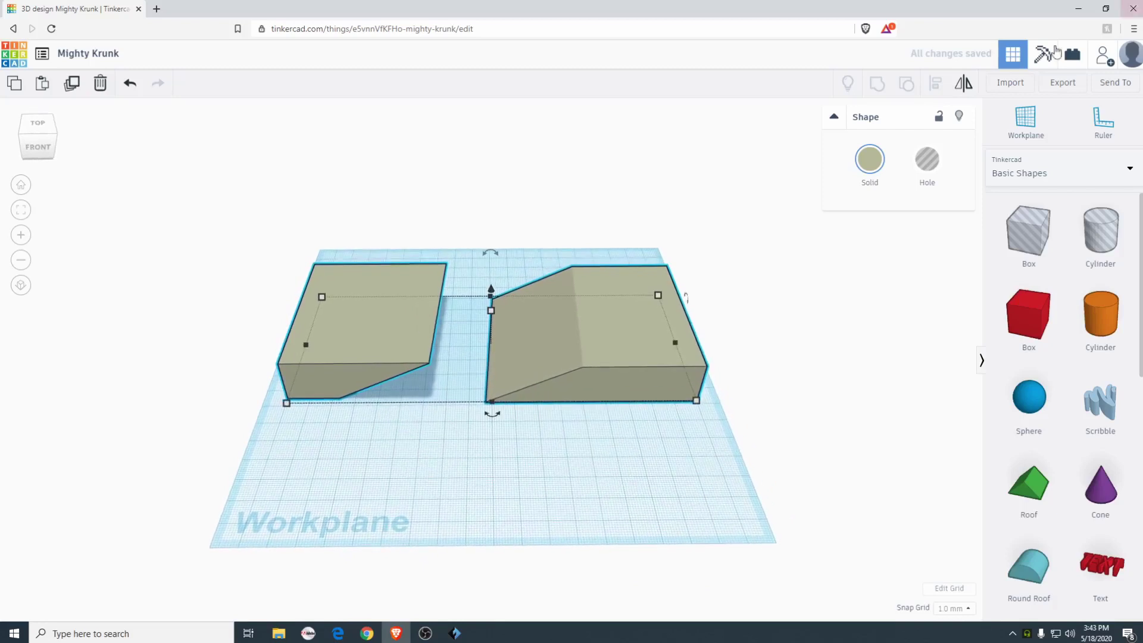
Step: Import demo.stl a second time and move the pink copy about 115 mm sideways and 10 mm back from the first
left_click(1010, 82)
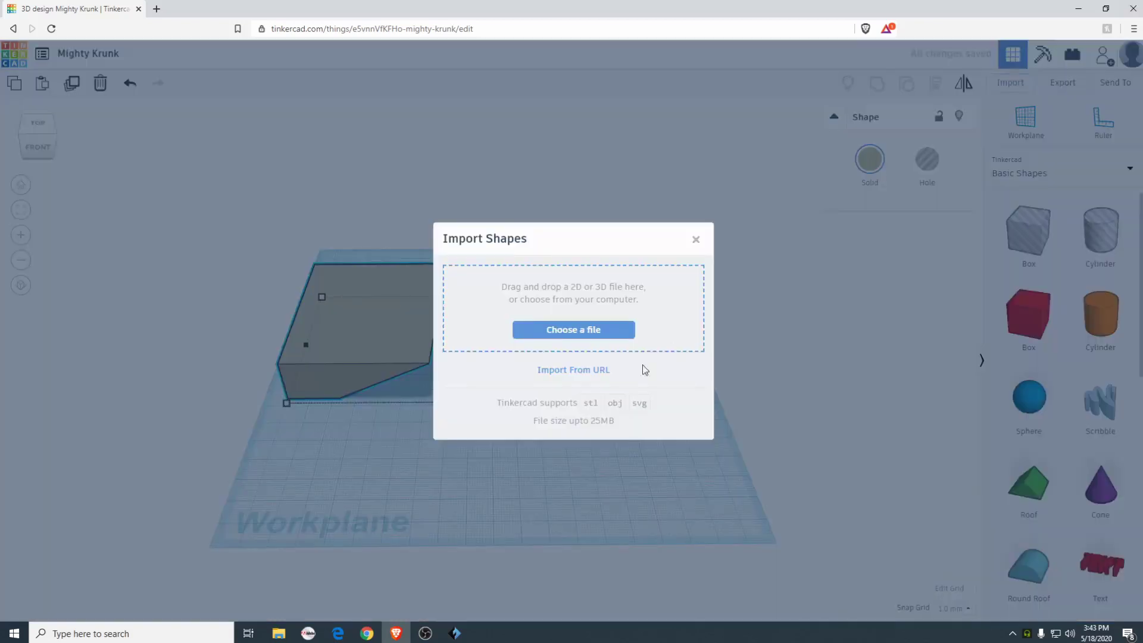
left_click(587, 340)
double_click(268, 178)
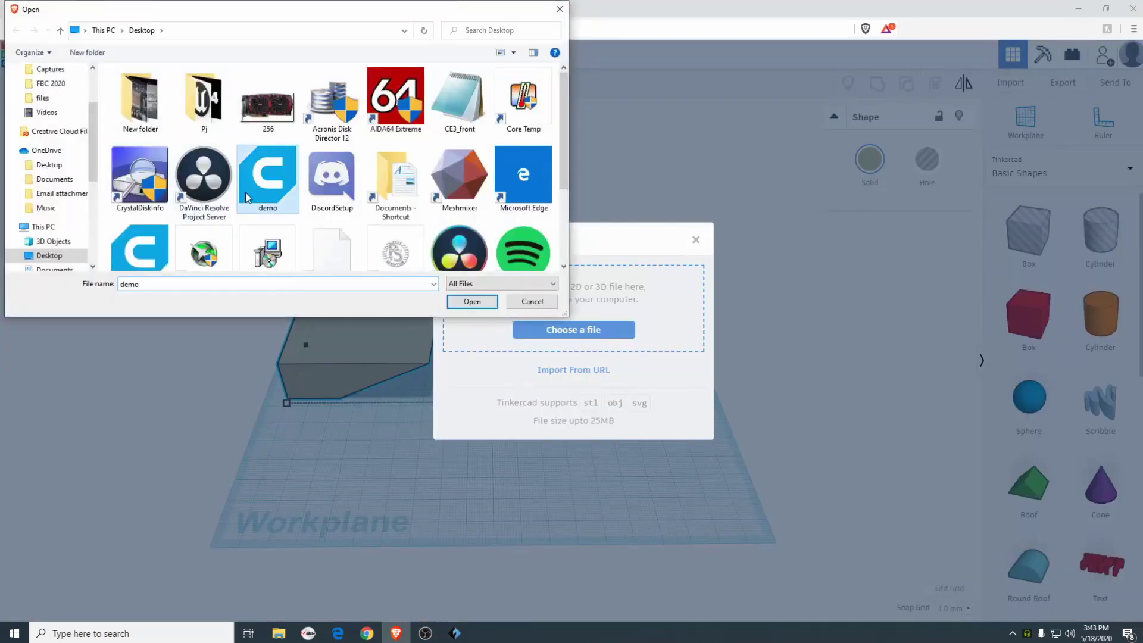
left_click(665, 435)
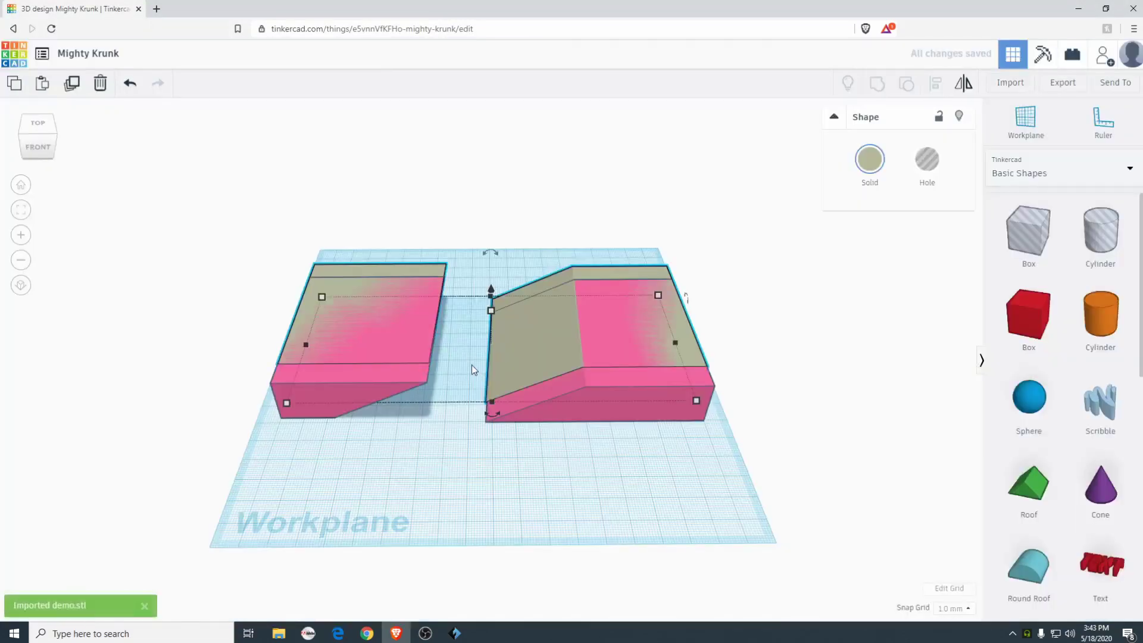
left_click_drag(344, 384, 620, 360)
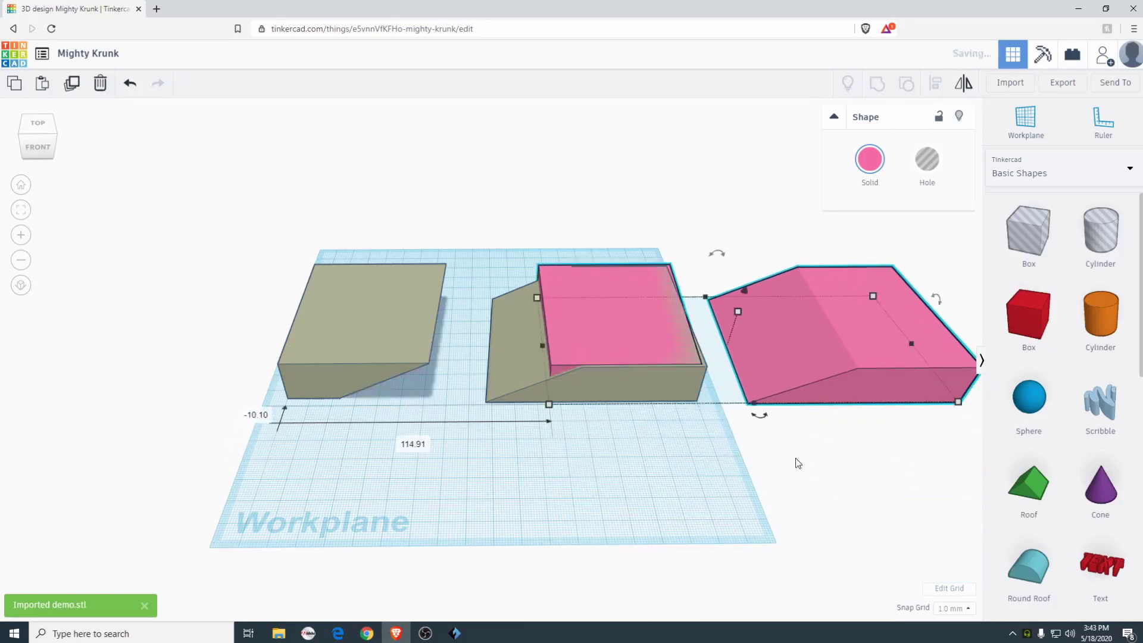
right_click_drag(795, 459, 793, 504)
Step: Place a hole box over the tan shape's ramped piece and size it to about 103 by 117 mm
left_click_drag(1029, 234, 517, 205)
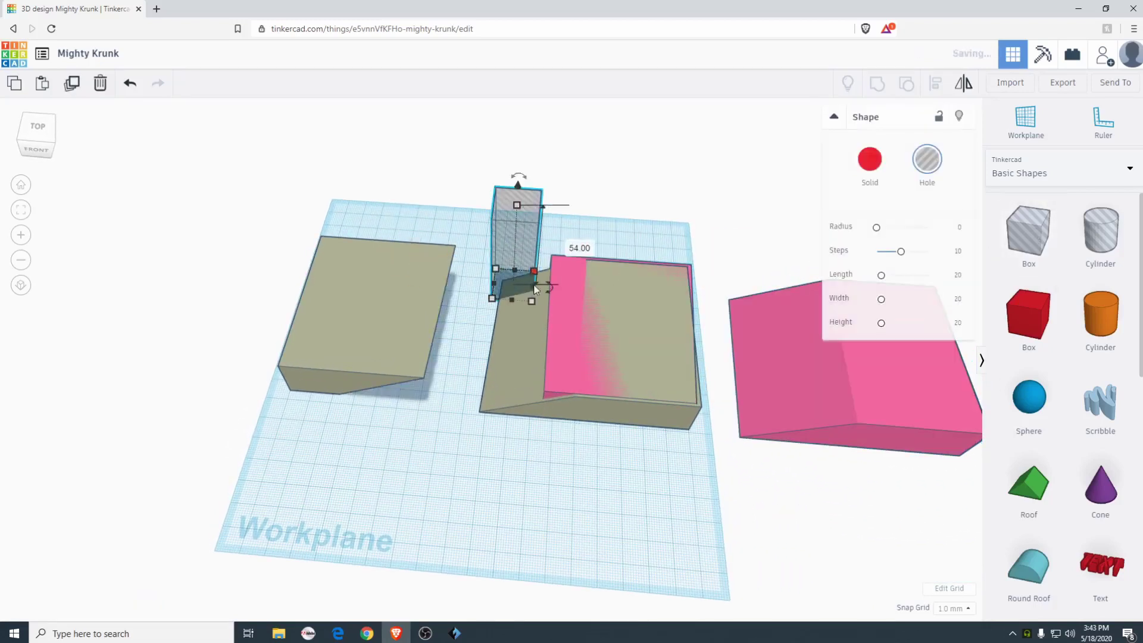
left_click_drag(532, 300, 716, 474)
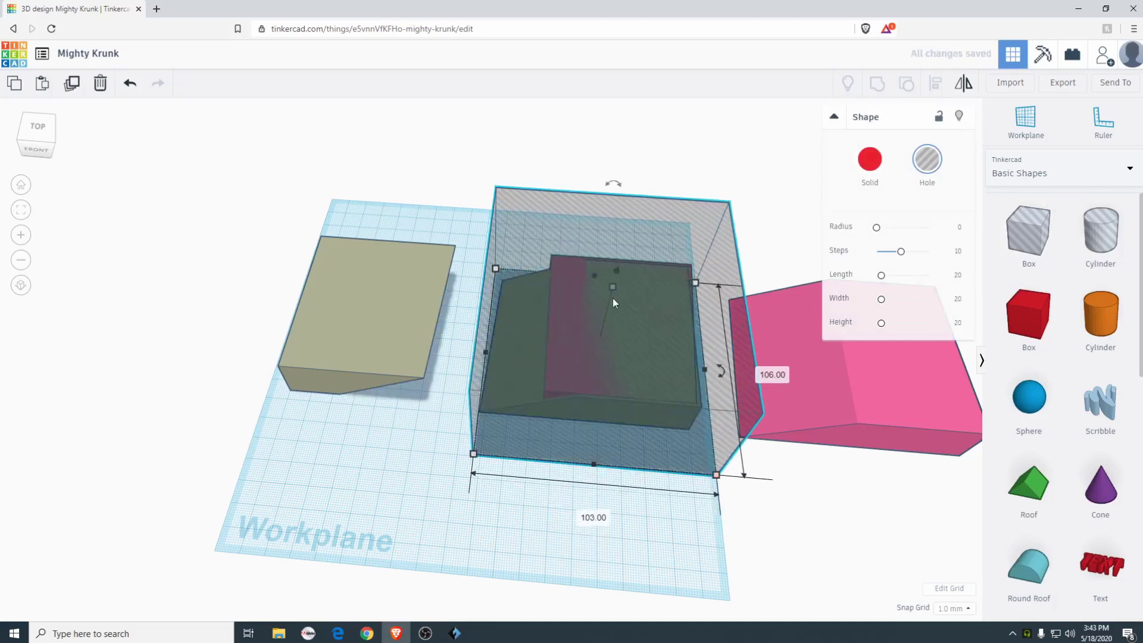
left_click_drag(590, 275, 591, 258)
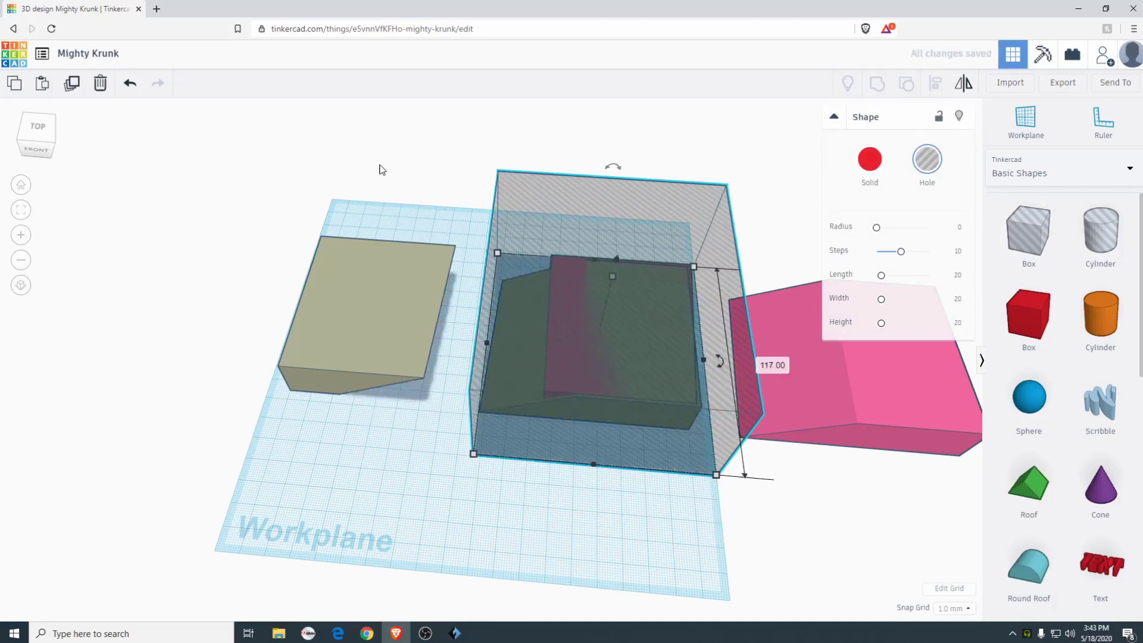
Step: Try grouping the hole box with both imported shapes, move the grouped result, and undo the move and the grouping
left_click_drag(440, 169, 823, 476)
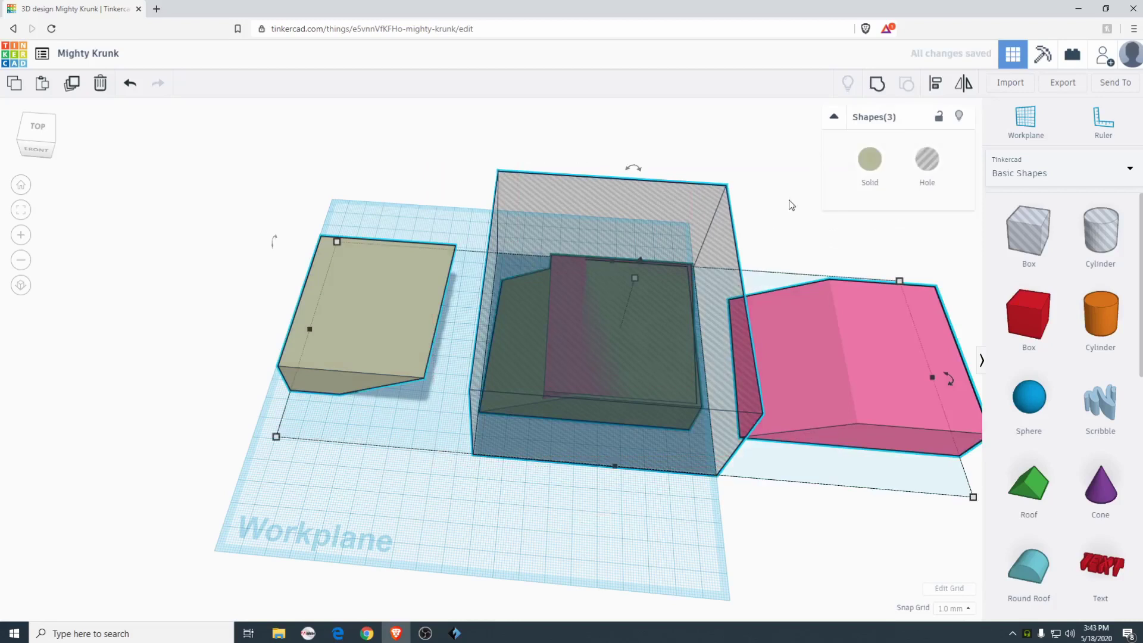
left_click(877, 84)
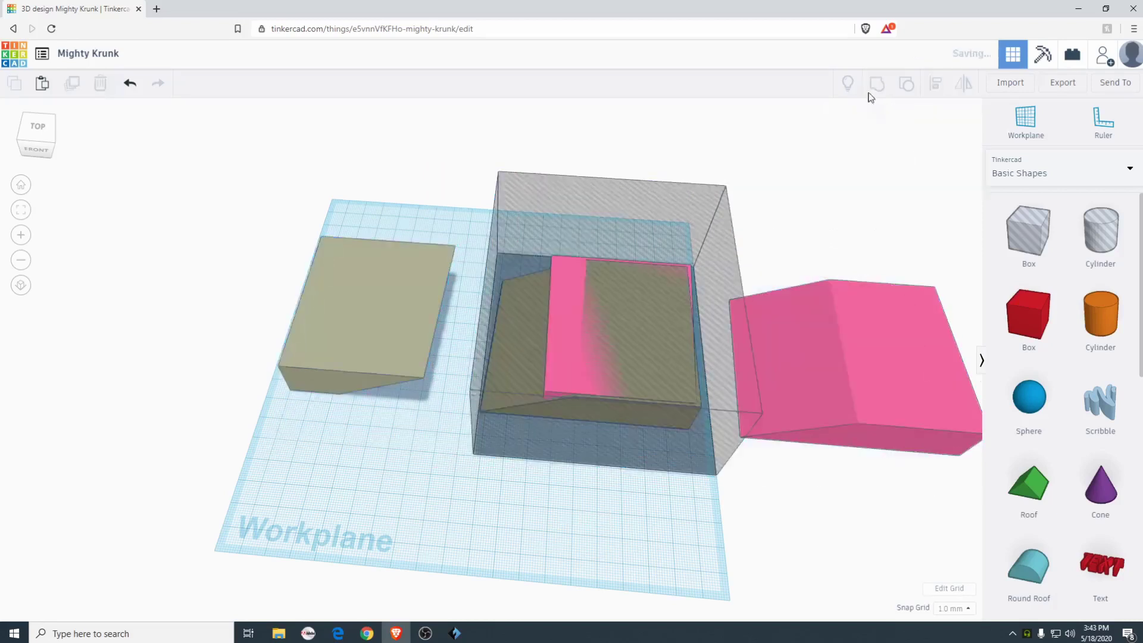
left_click_drag(820, 367, 751, 400)
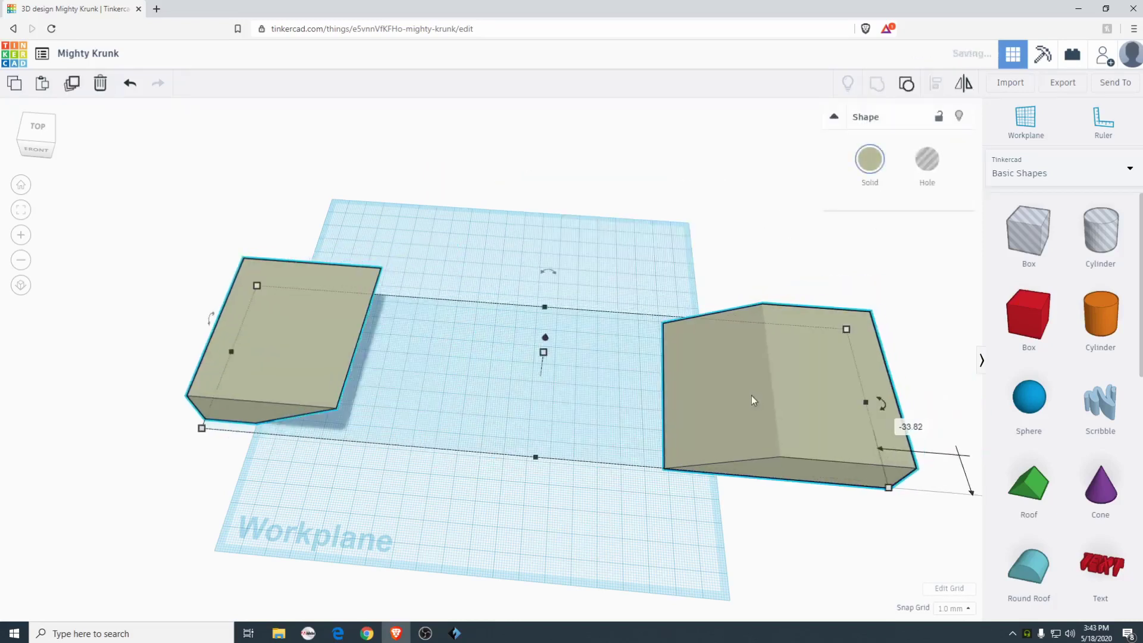
key("ctrl+z")
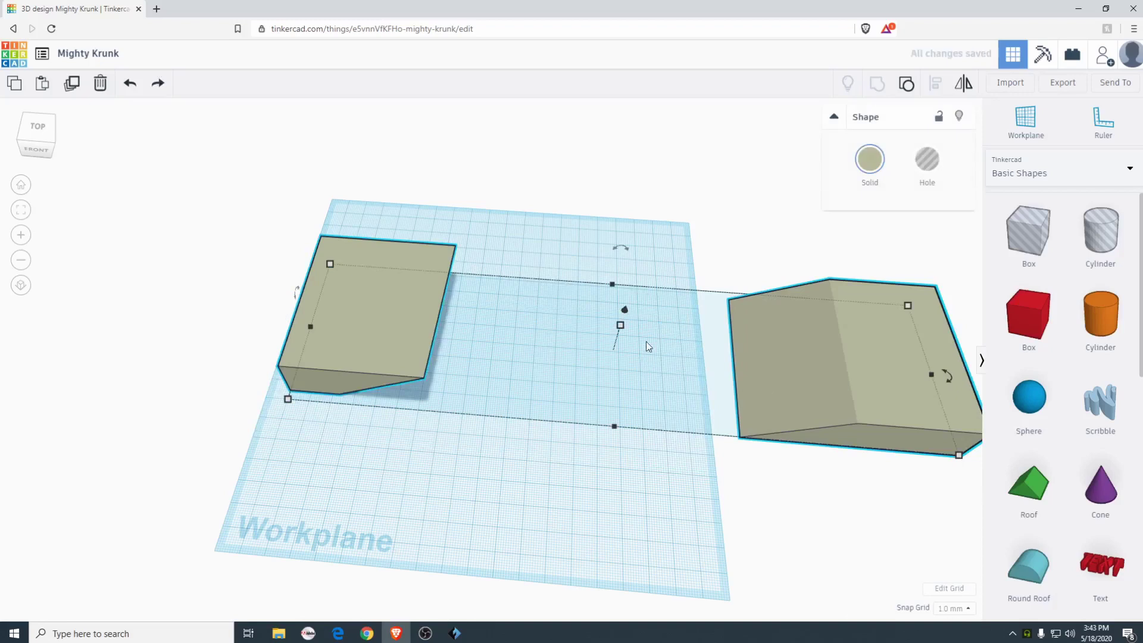
left_click(654, 238)
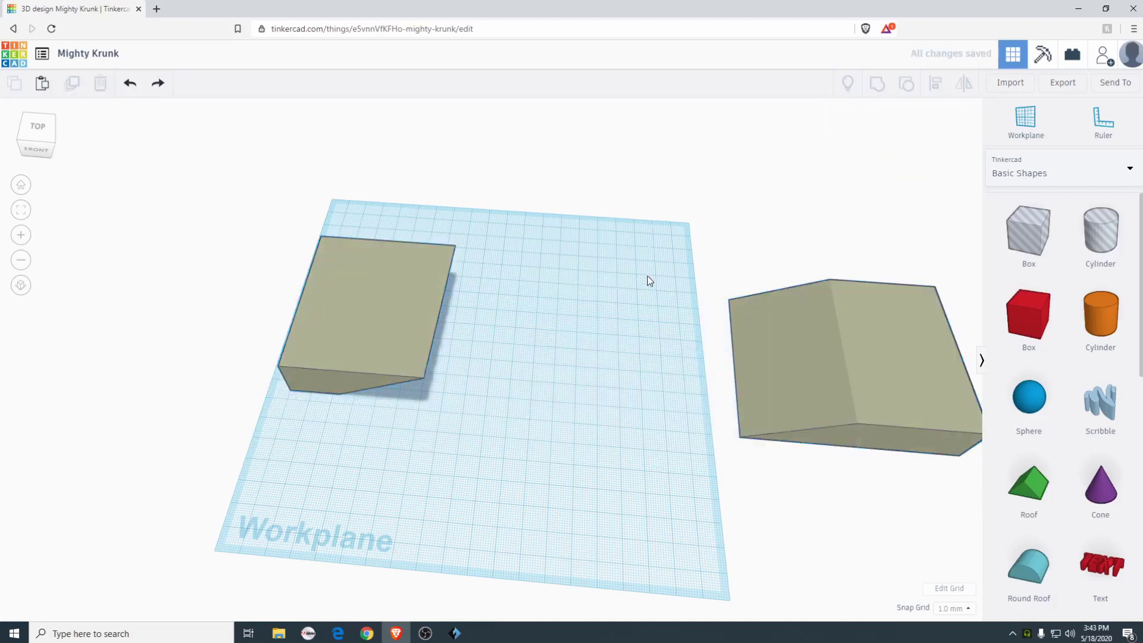
key("ctrl+z")
Step: Move the pink copy clear of the hole box and group the box with the tan shape to remove its ramped piece
left_click_drag(845, 337, 819, 546)
scroll(694, 386, "down", 3)
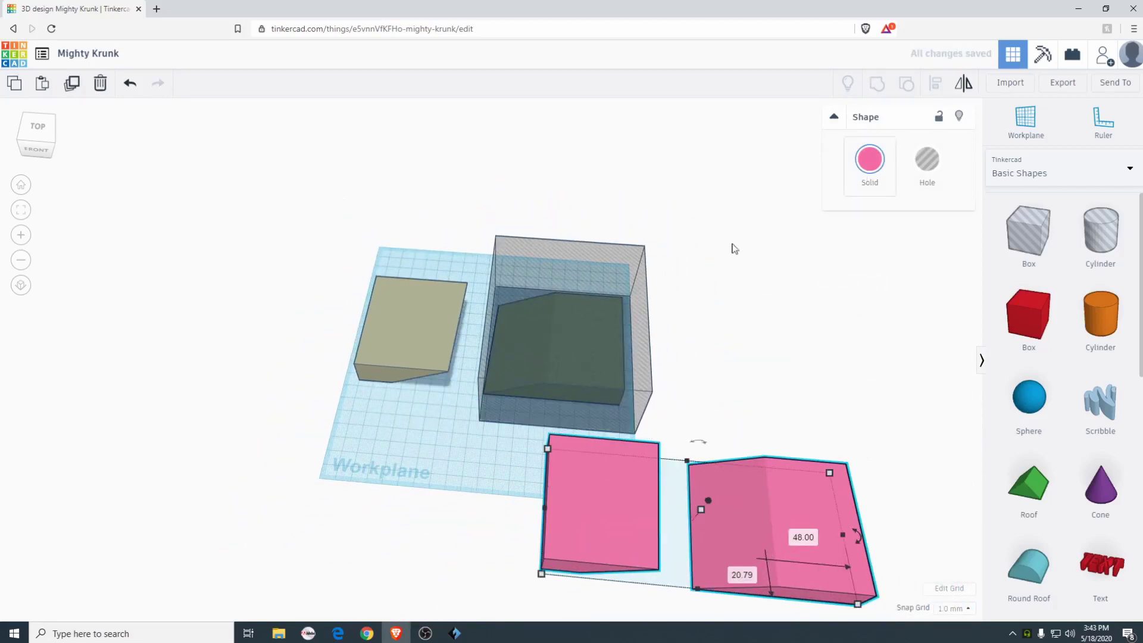
left_click_drag(708, 209, 417, 336)
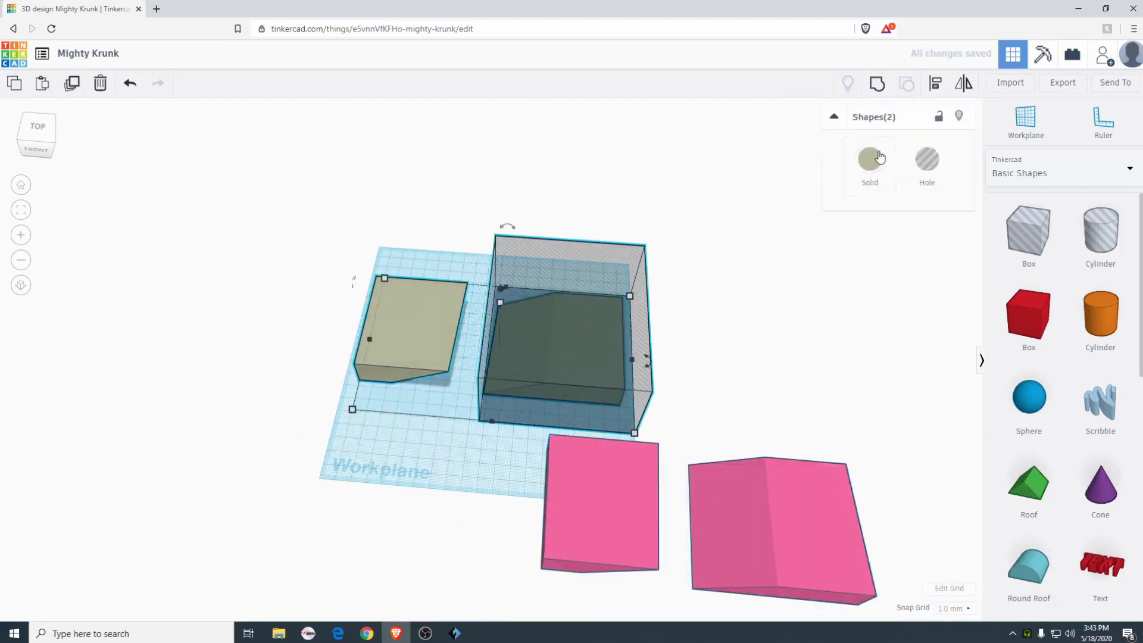
left_click(878, 84)
Step: Move the pink copy back and group it with a new hole box covering its overhanging piece to cut that piece away
left_click(587, 316)
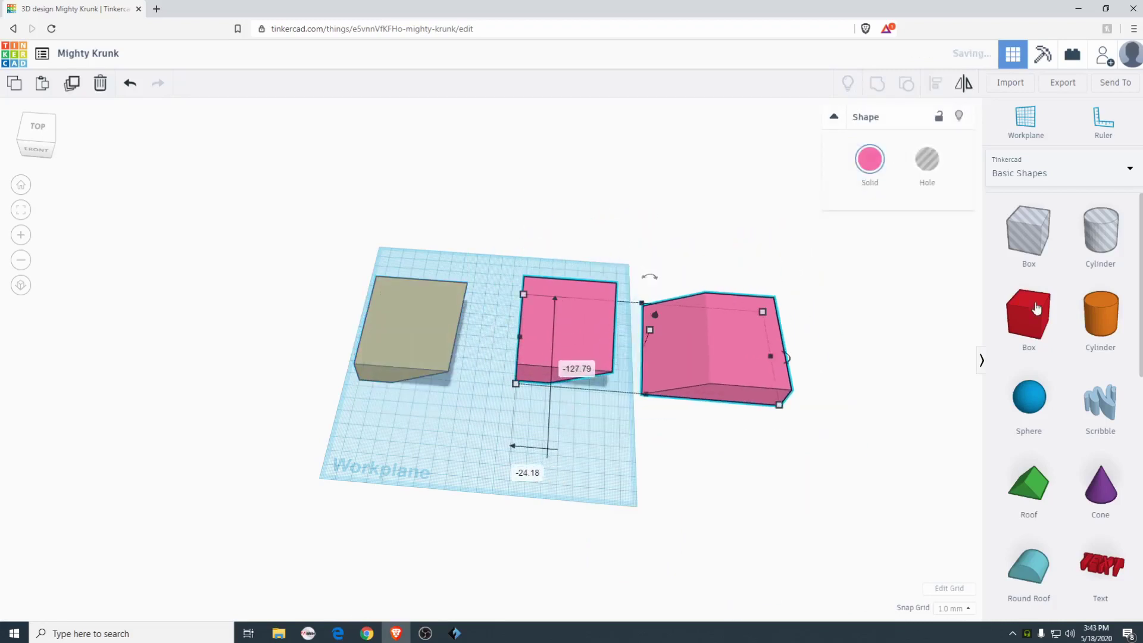
left_click_drag(1021, 241, 619, 406)
left_click_drag(566, 199, 700, 381)
left_click(877, 83)
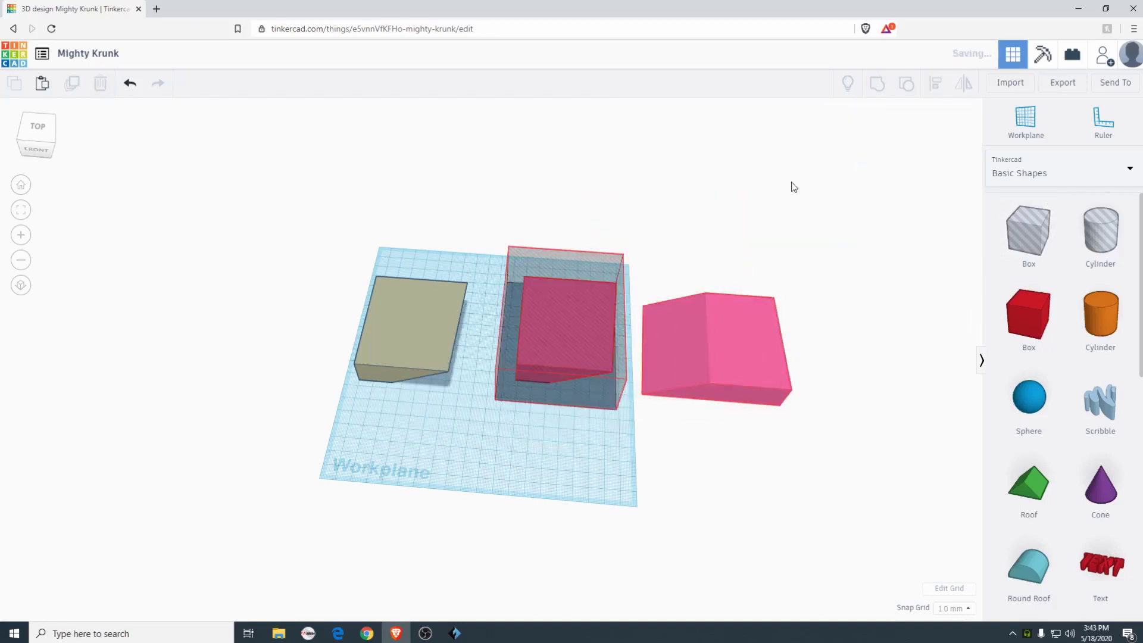
Step: Move the remaining pink piece against the tan piece so their slanted faces meet and their outer faces line up
scroll(633, 339, "up", 2)
left_click_drag(773, 377, 433, 351)
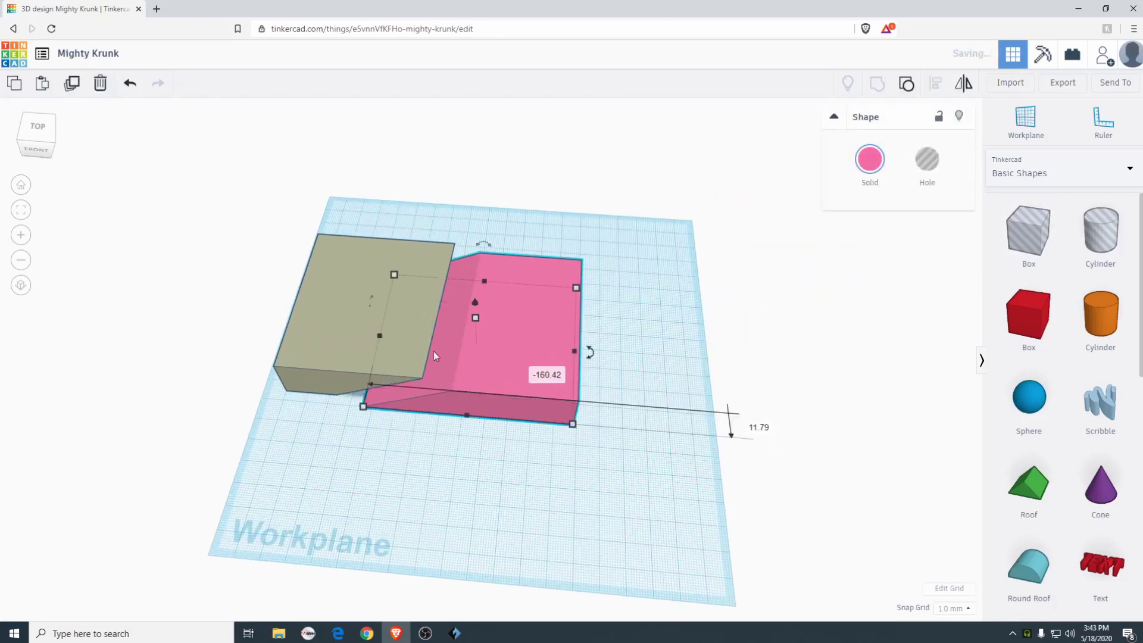
scroll(434, 416, "up", 3)
right_click_drag(435, 419, 514, 376)
left_click_drag(513, 376, 432, 377)
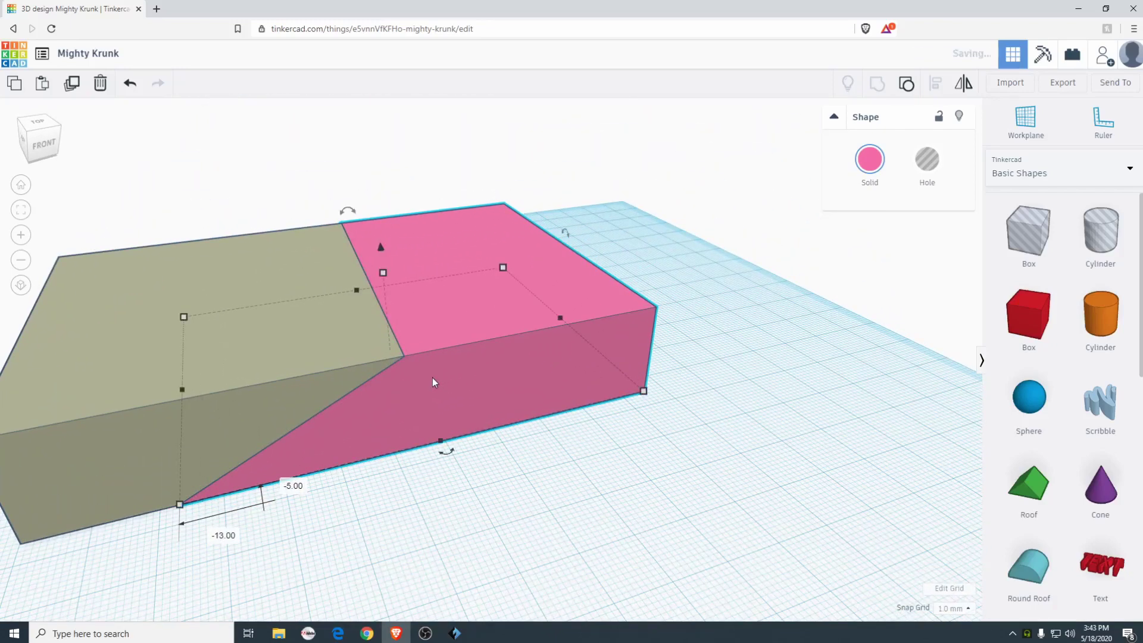
right_click_drag(433, 378, 378, 367)
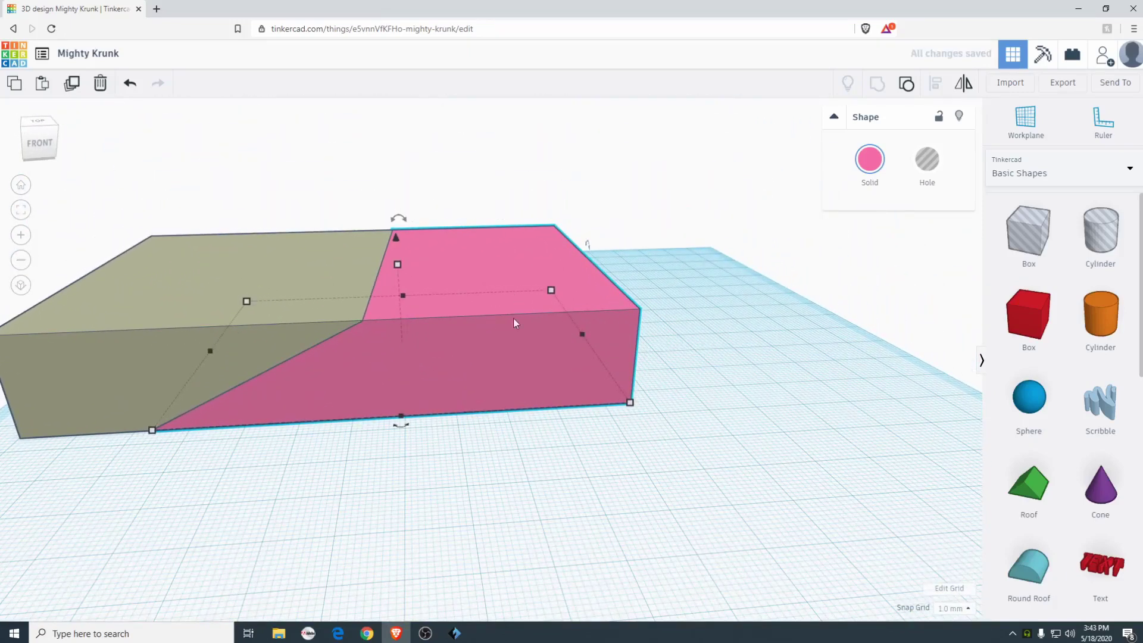
Step: Select both joined pieces and move them together about 10 mm by 6.6 mm on the workplane
left_click_drag(298, 143, 411, 357)
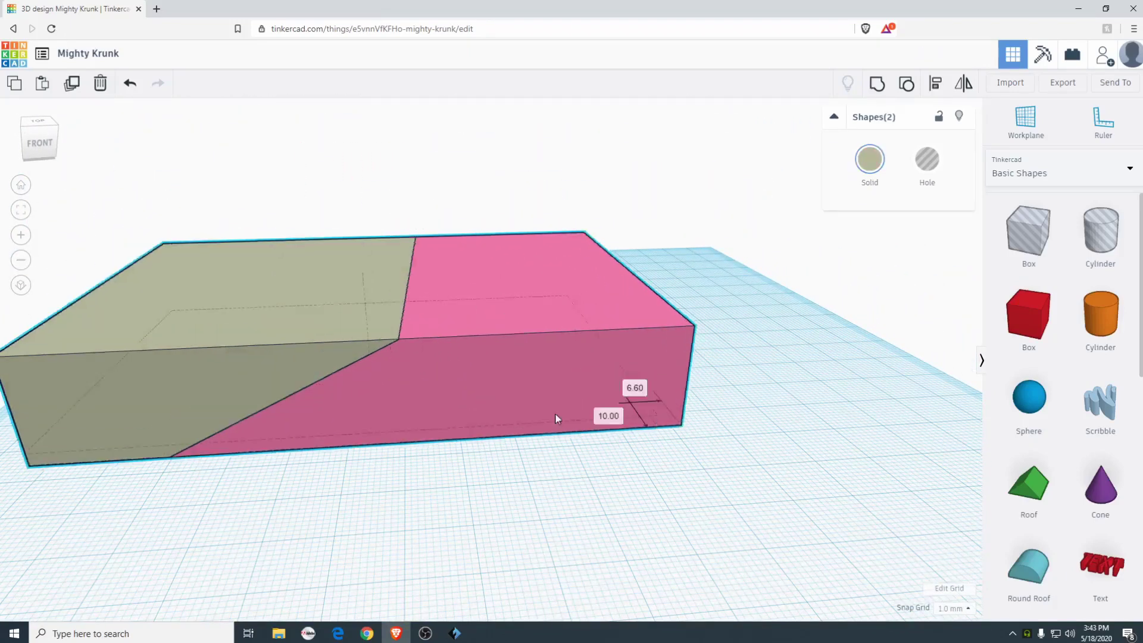
key("f")
left_click(825, 286)
right_click_drag(680, 357, 612, 440)
scroll(637, 396, "down", 3)
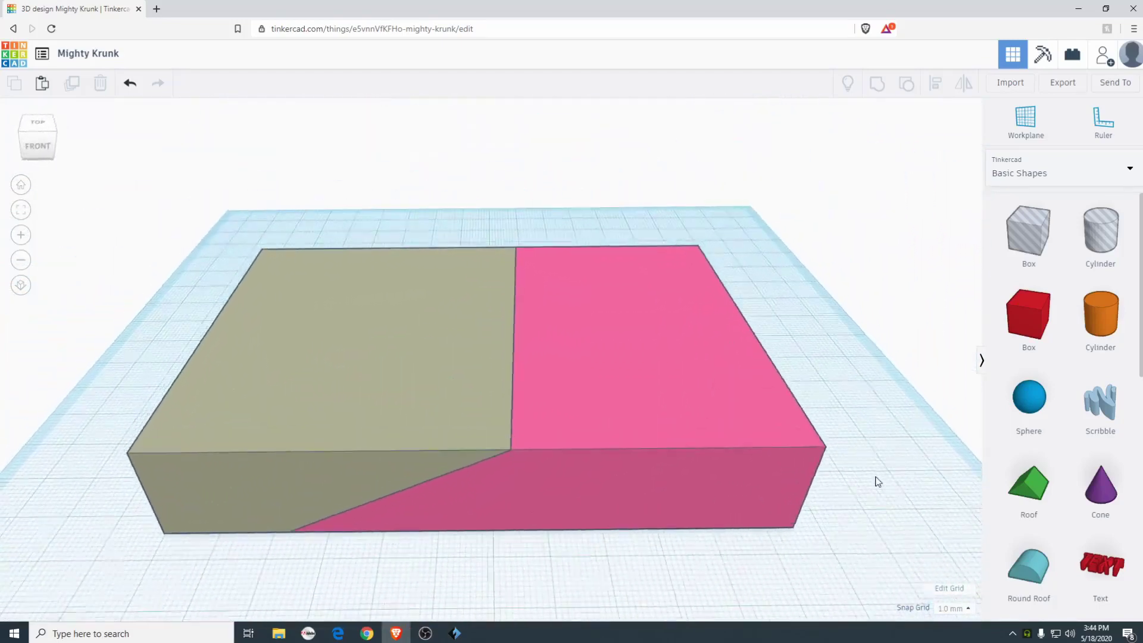
scroll(468, 554, "down", 3)
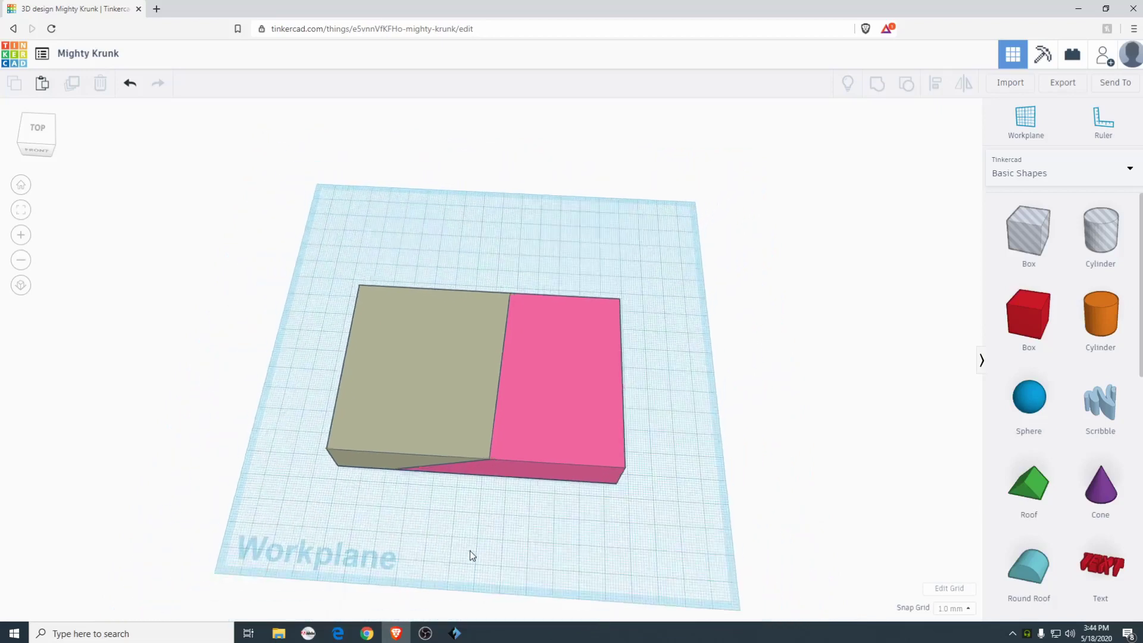